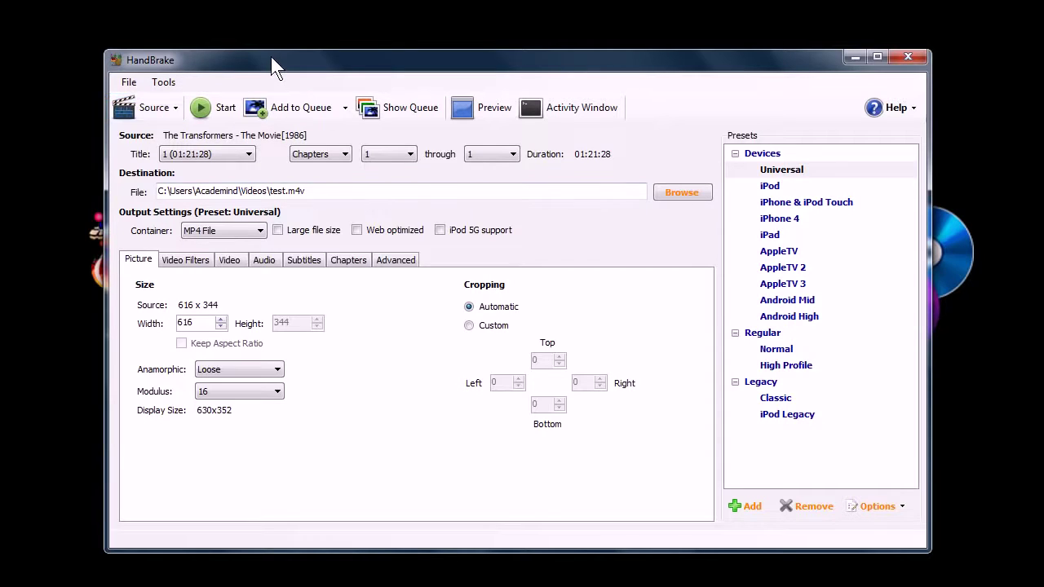
Try the iPod, iPad, AppleTV 3 and Android Mid presets, then return to Universal (616 x 344, Loose anamorphic).
click(780, 202)
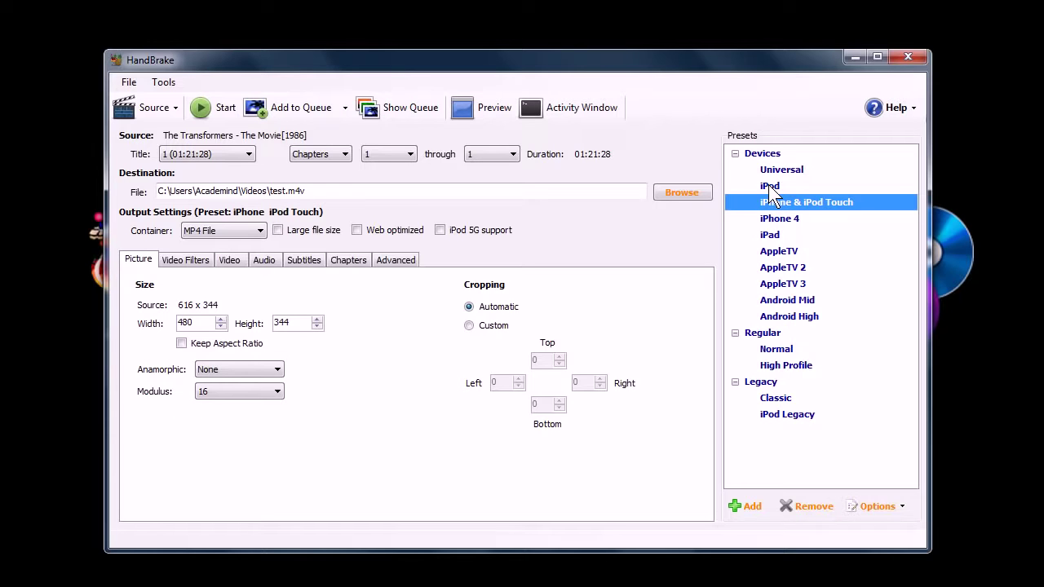
click(770, 186)
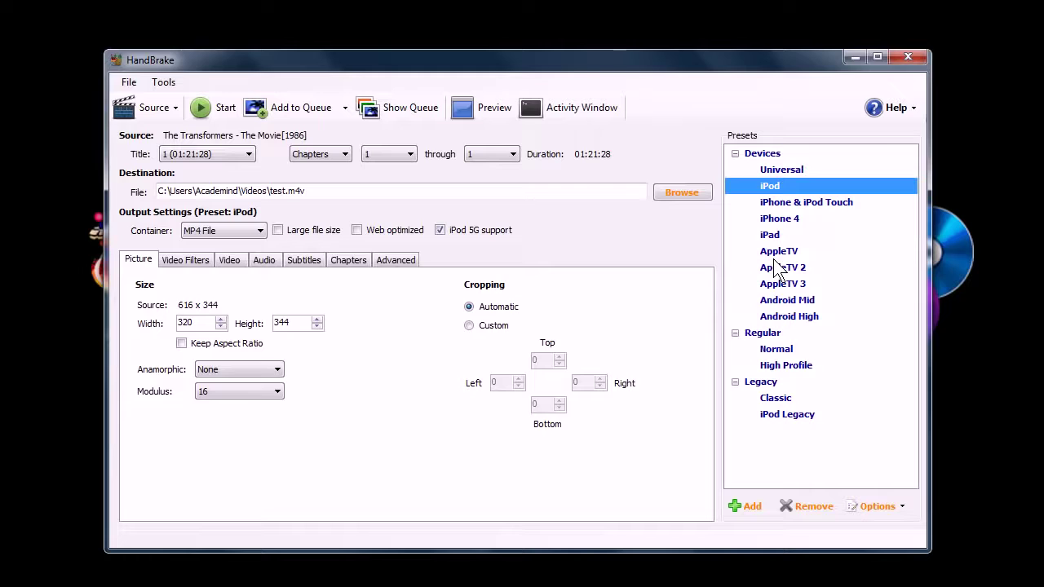
click(770, 235)
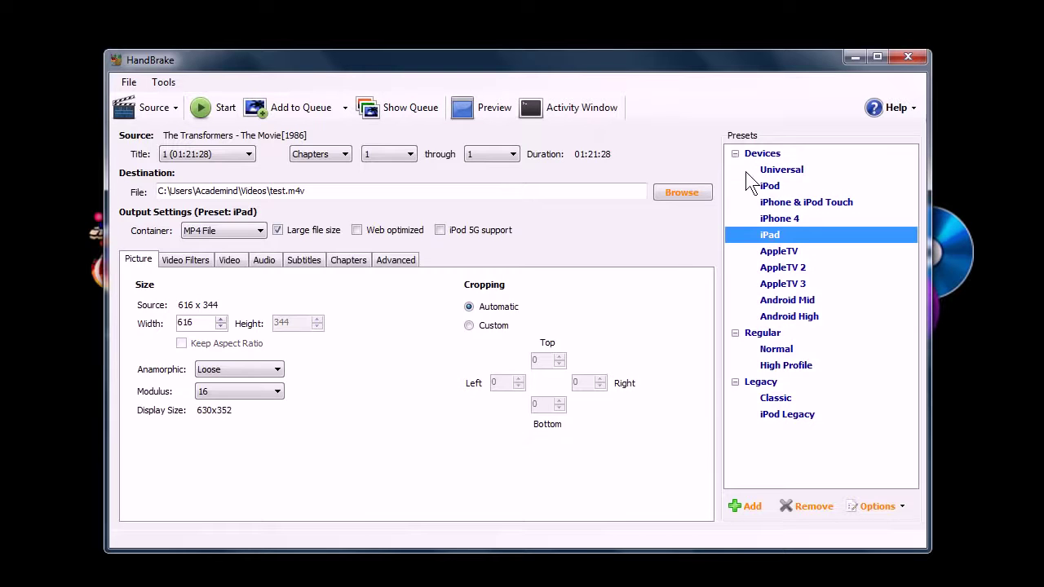
click(769, 187)
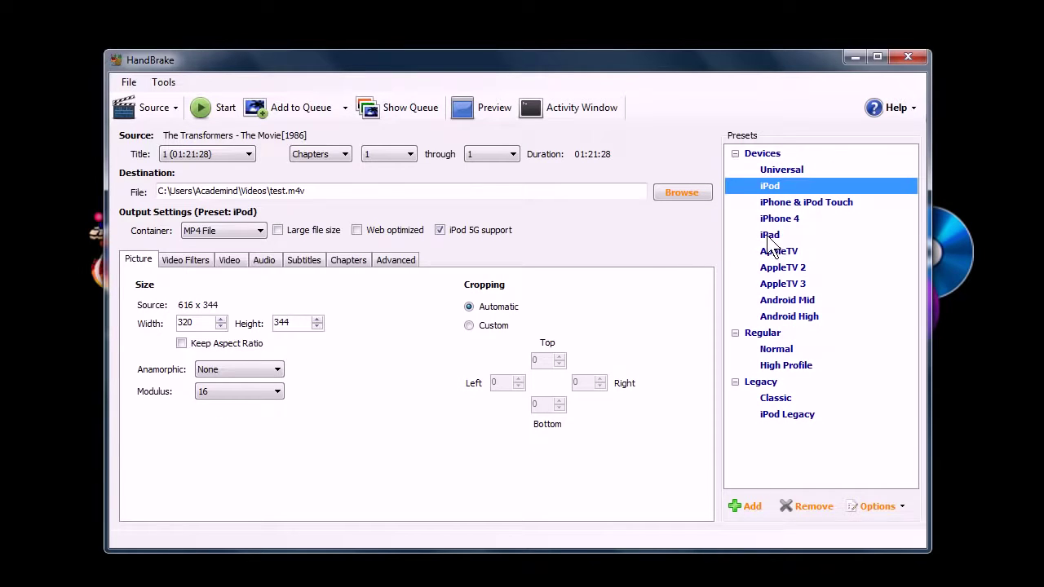
click(769, 236)
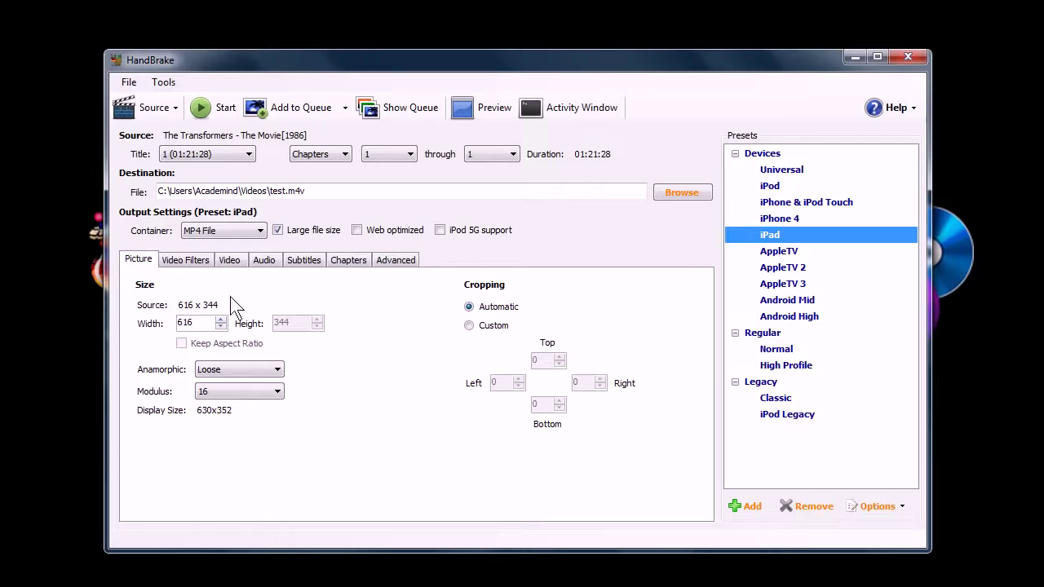
click(769, 286)
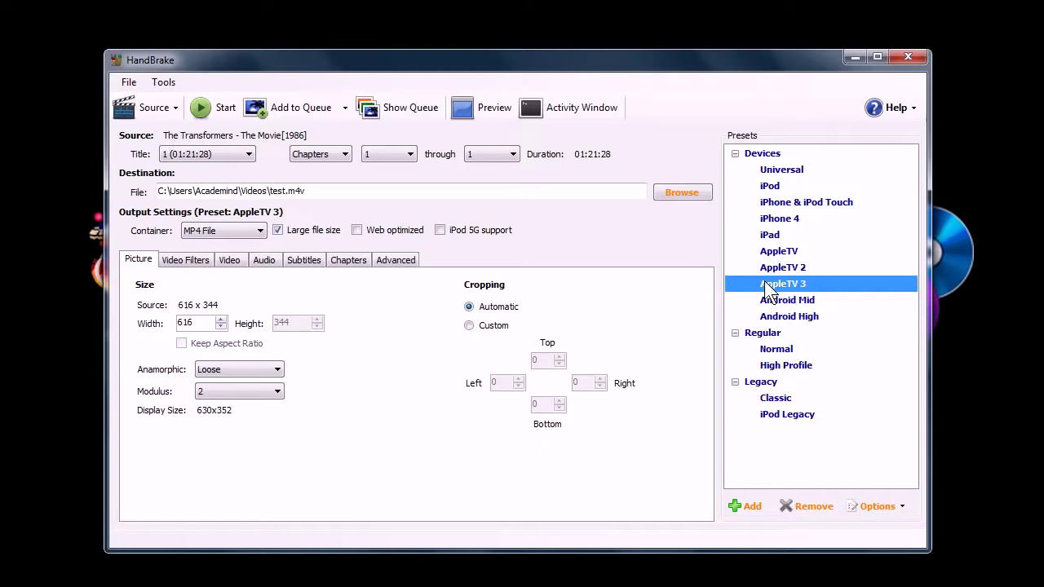
click(770, 301)
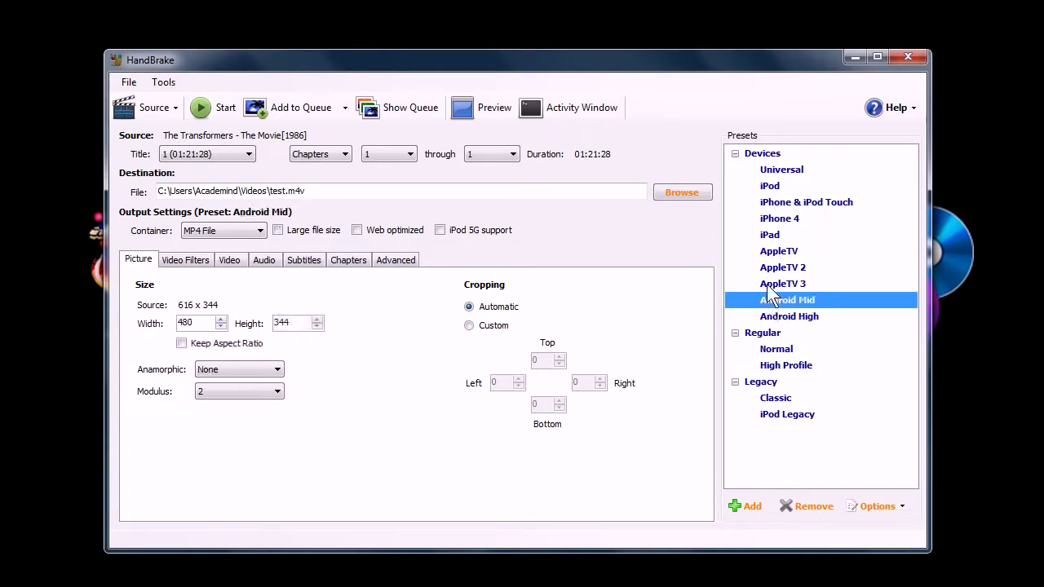
click(780, 170)
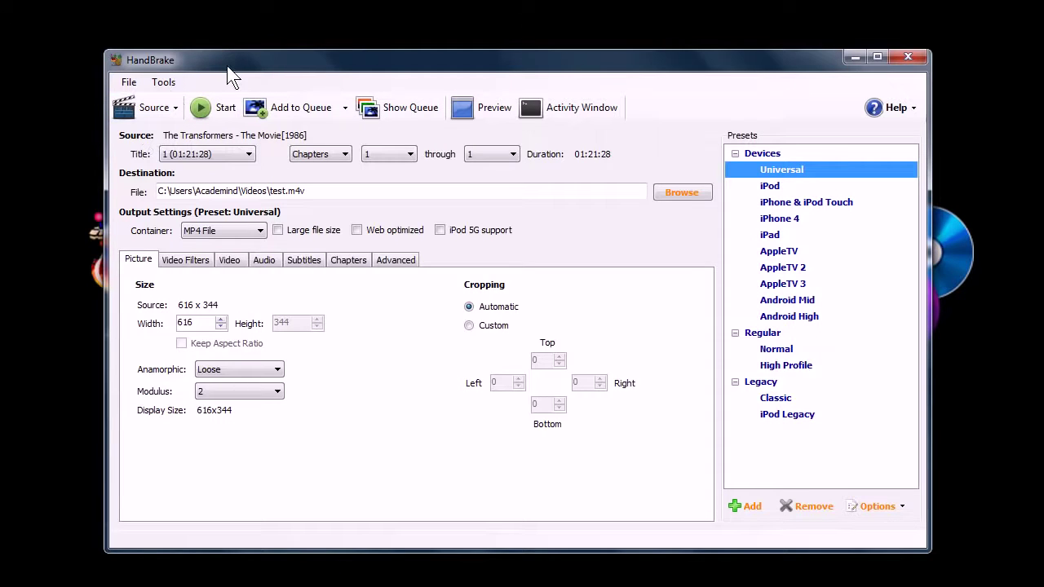
click(220, 229)
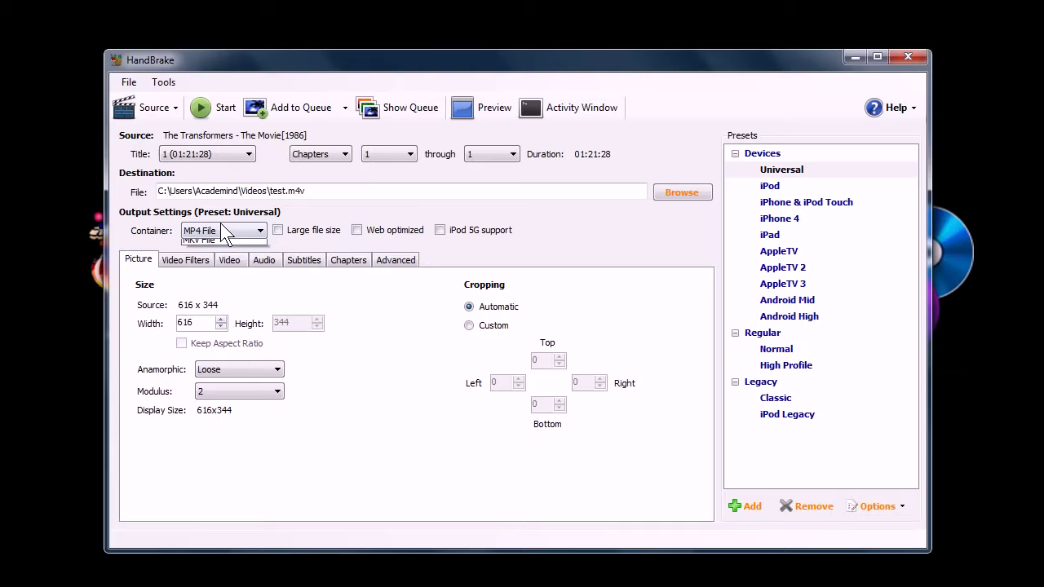
click(219, 229)
click(185, 260)
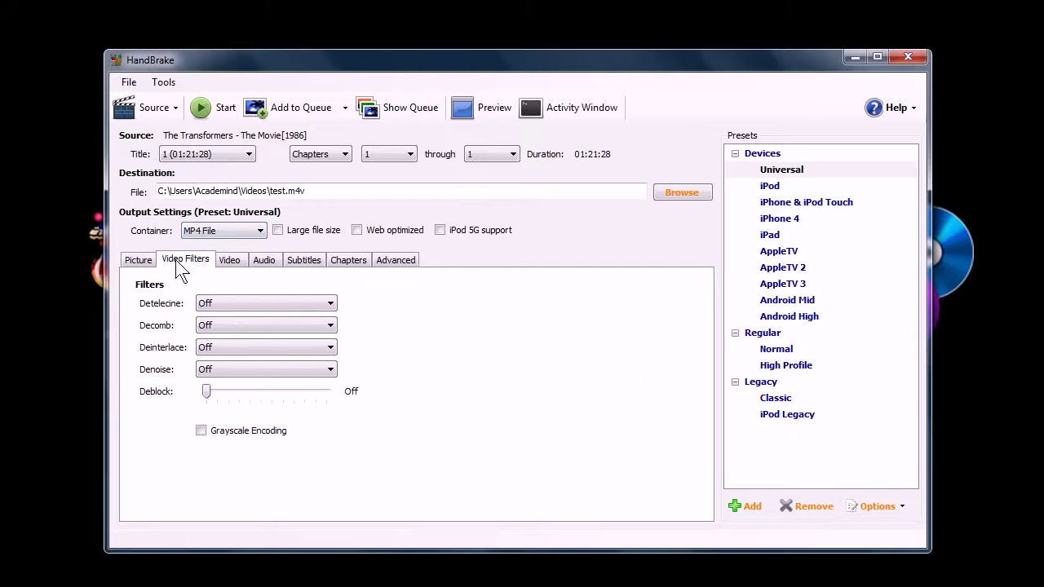
click(227, 260)
click(261, 260)
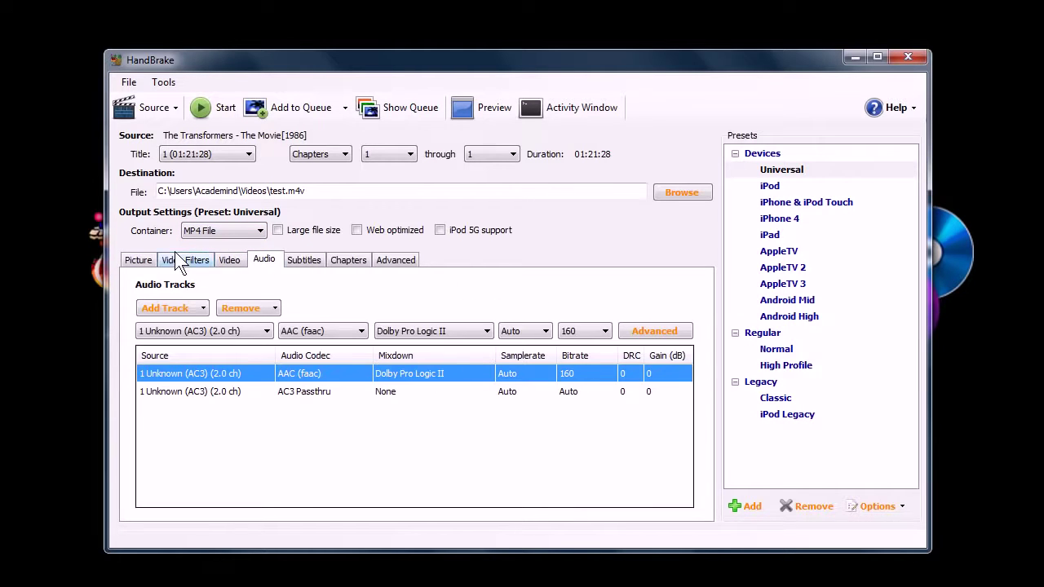
click(130, 261)
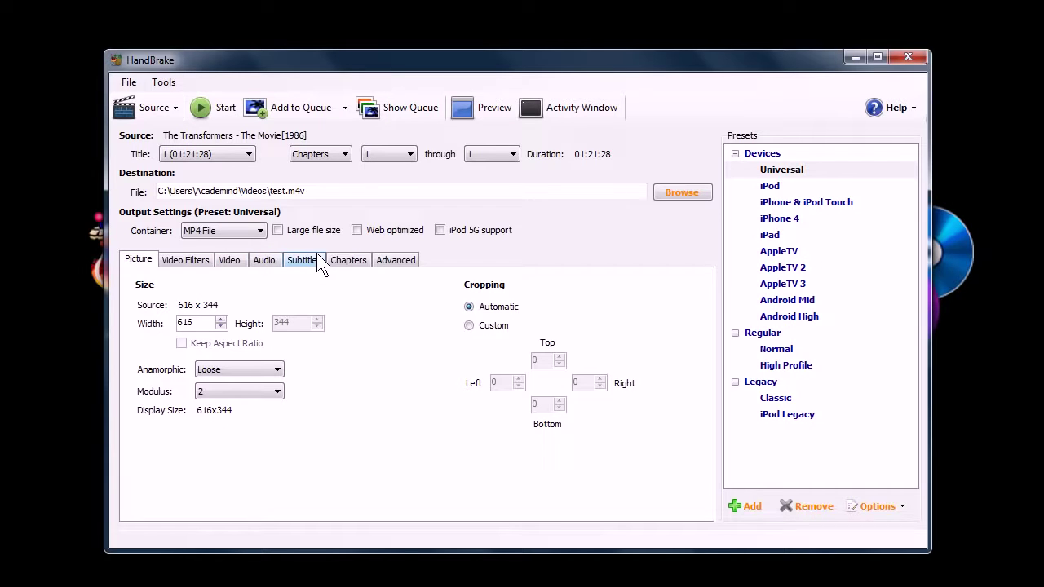
drag(412, 56, 398, 57)
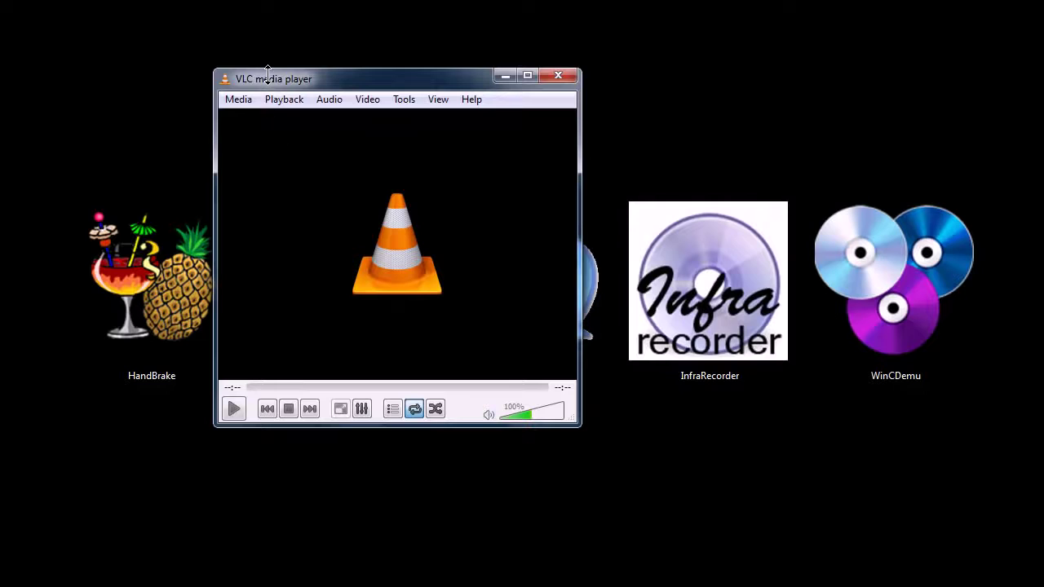
Reposition VLC and open Media > Open Capture Device, showing DirectShow capture mode.
drag(266, 81, 302, 84)
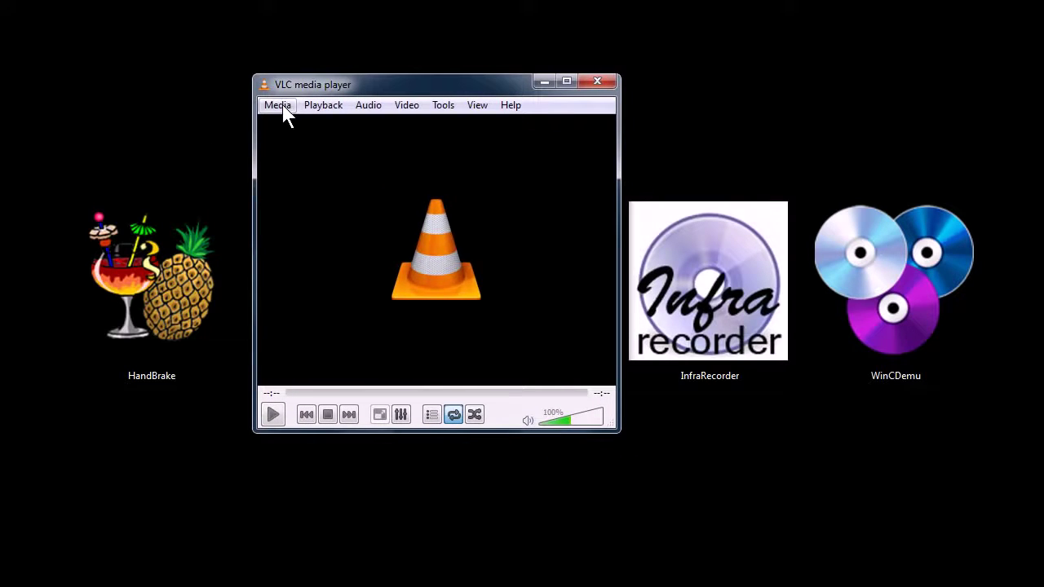
click(282, 106)
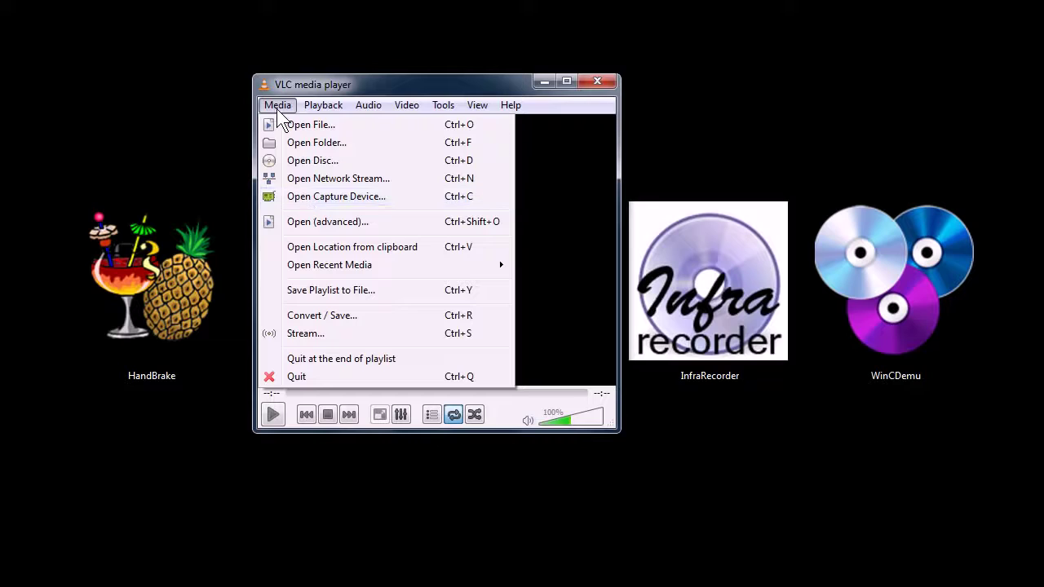
click(306, 198)
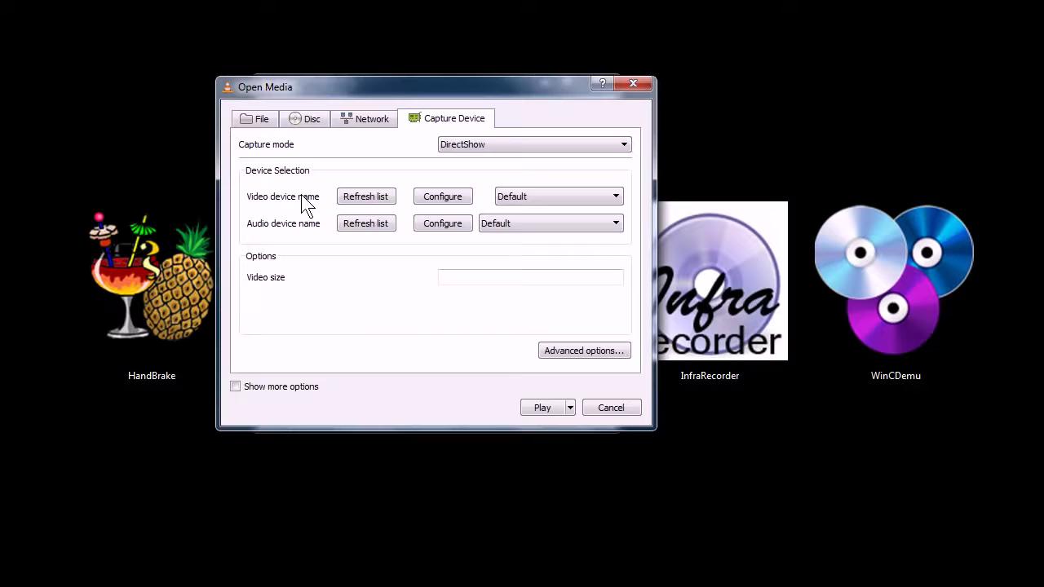
Move the Open Media dialog aside and view its Disc, Network, File and Capture Device tabs.
click(302, 120)
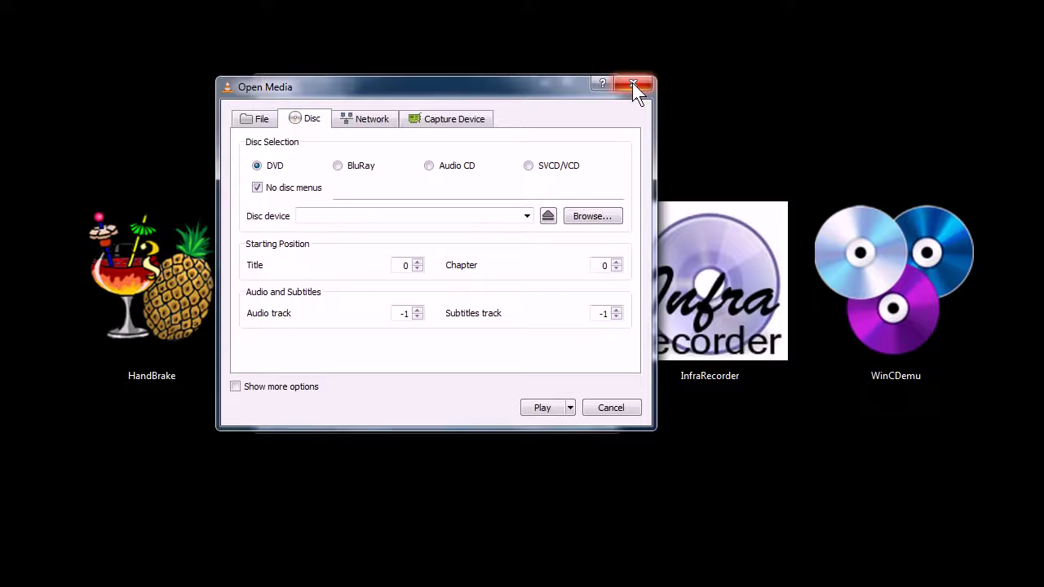
drag(431, 86, 452, 89)
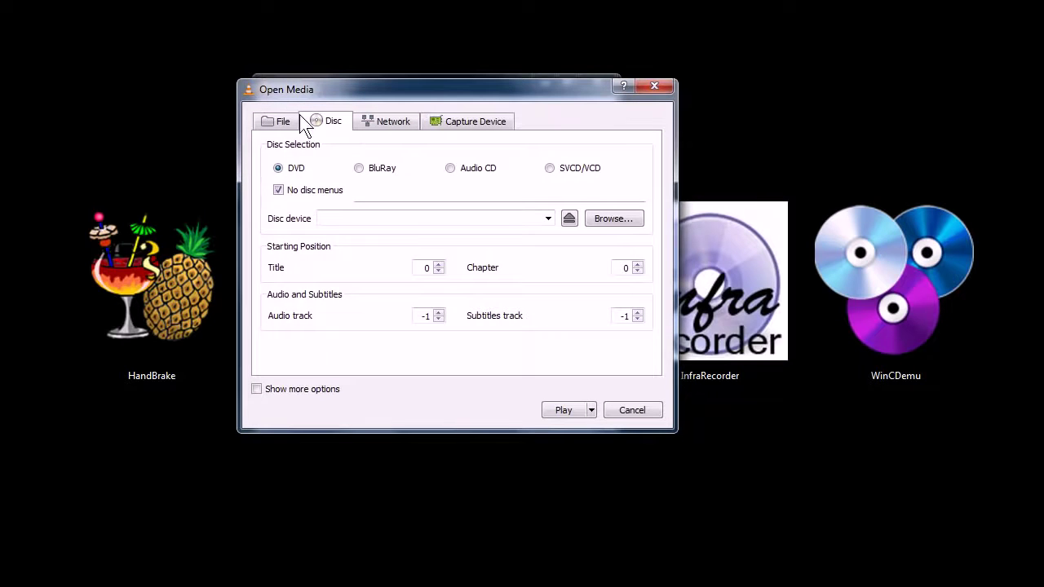
drag(323, 91, 287, 75)
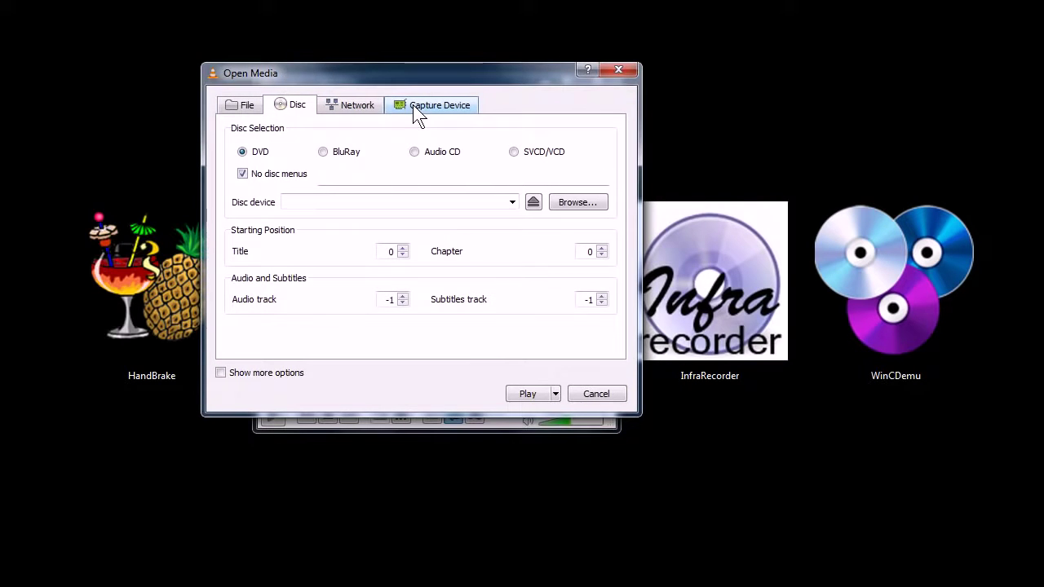
click(346, 103)
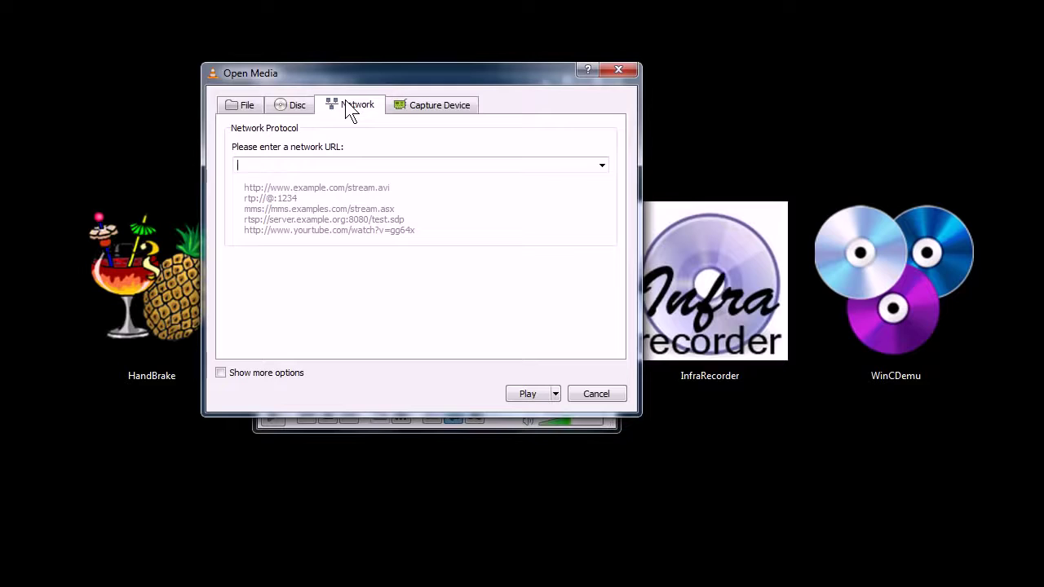
click(238, 109)
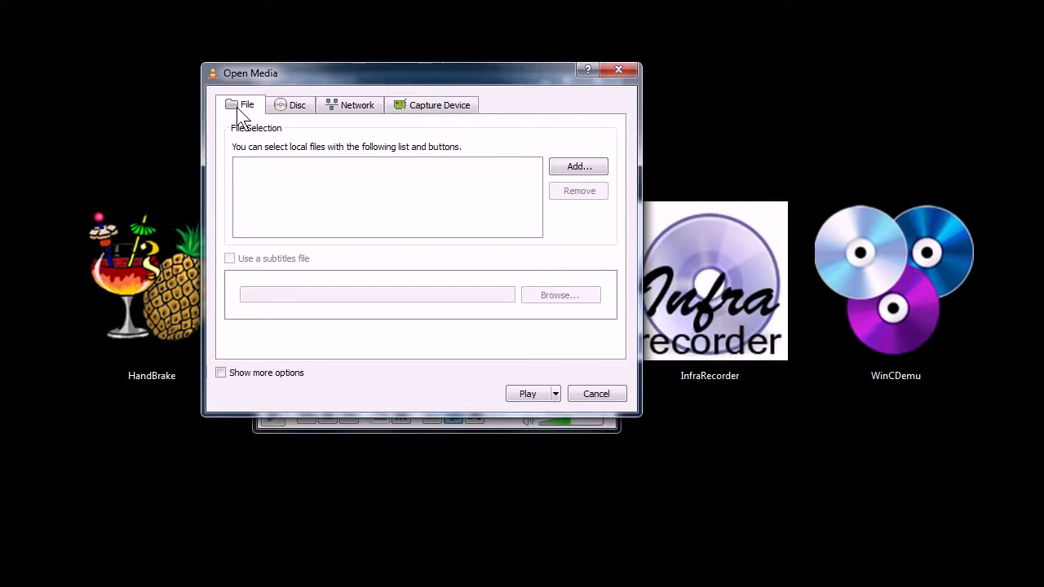
click(442, 103)
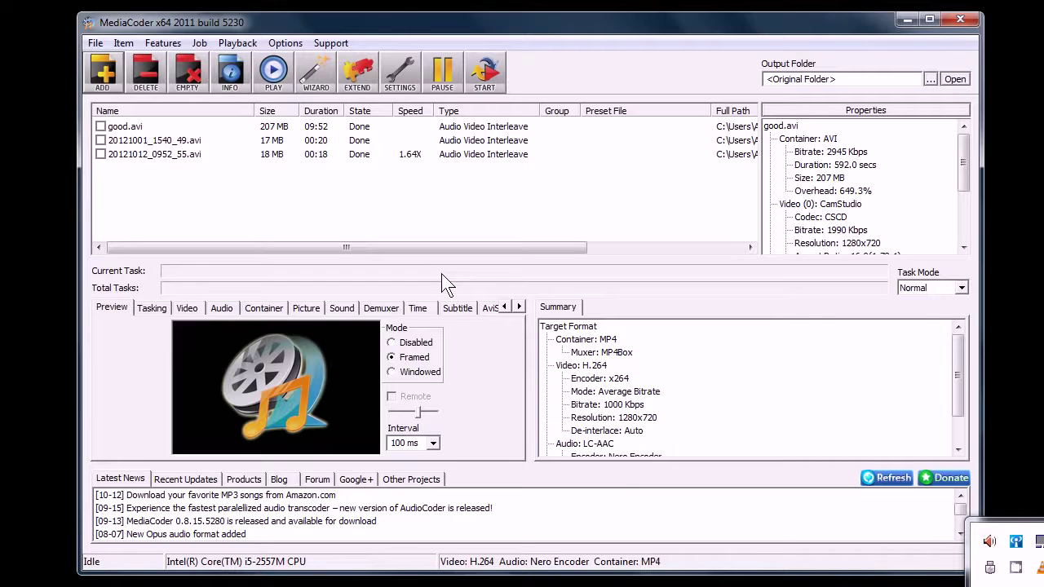
Add test vid.avi from the movie data\vid folder to MediaCoder's file list, then minimize Explorer.
drag(391, 19, 357, 14)
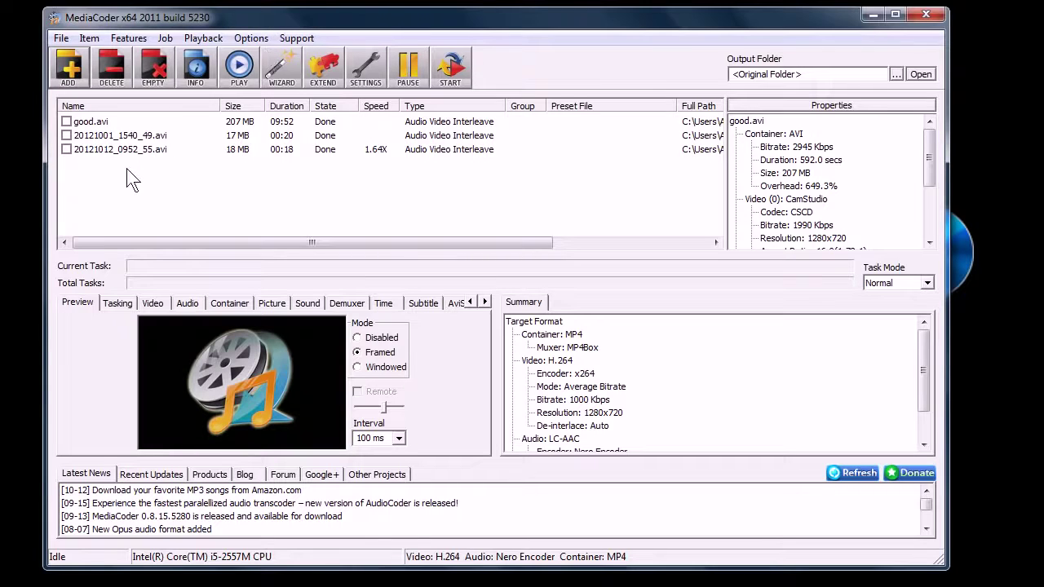
key(alt+Tab)
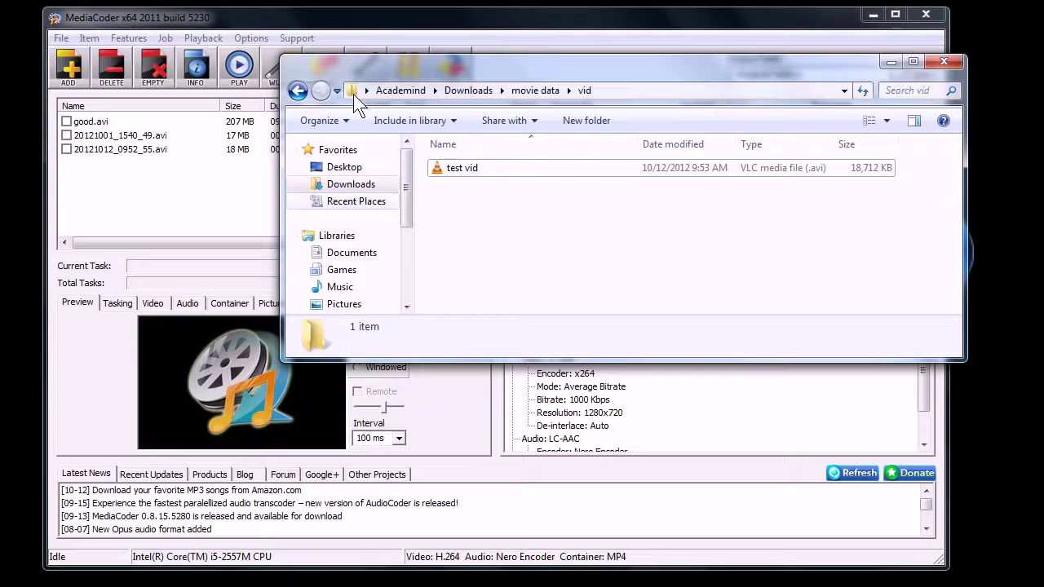
click(454, 167)
right_click(455, 168)
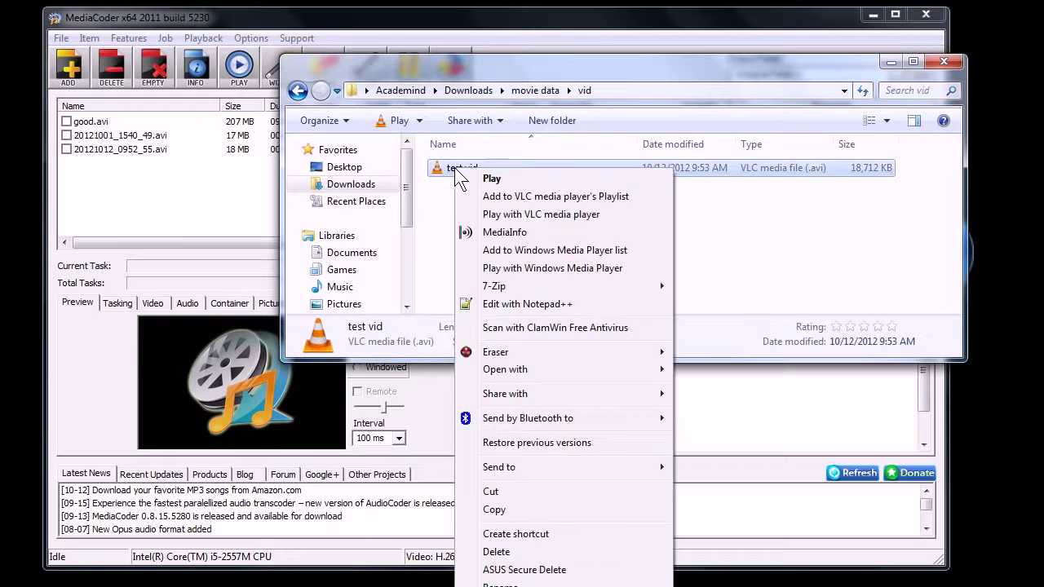
click(690, 262)
click(462, 170)
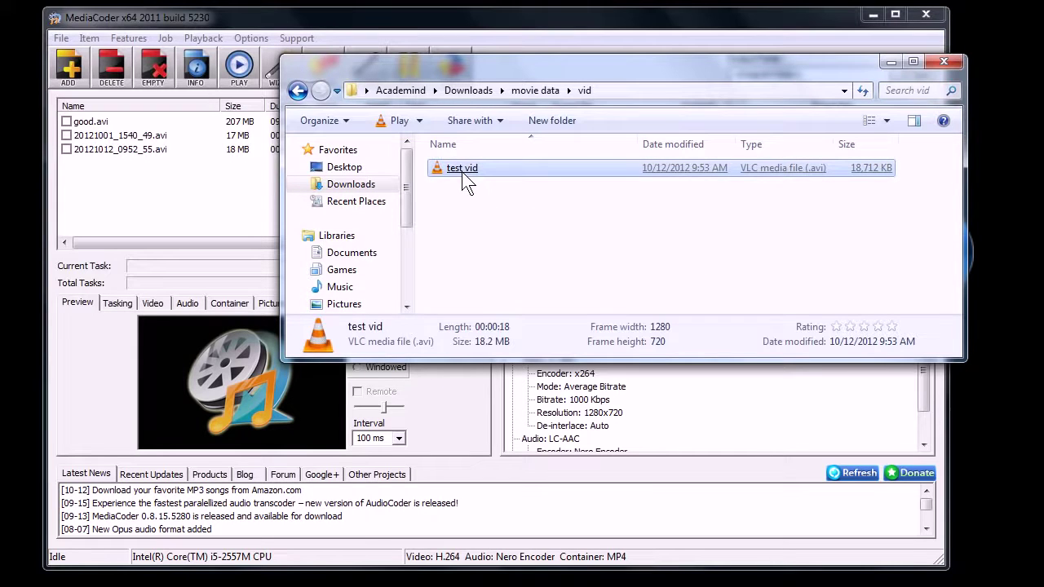
click(471, 245)
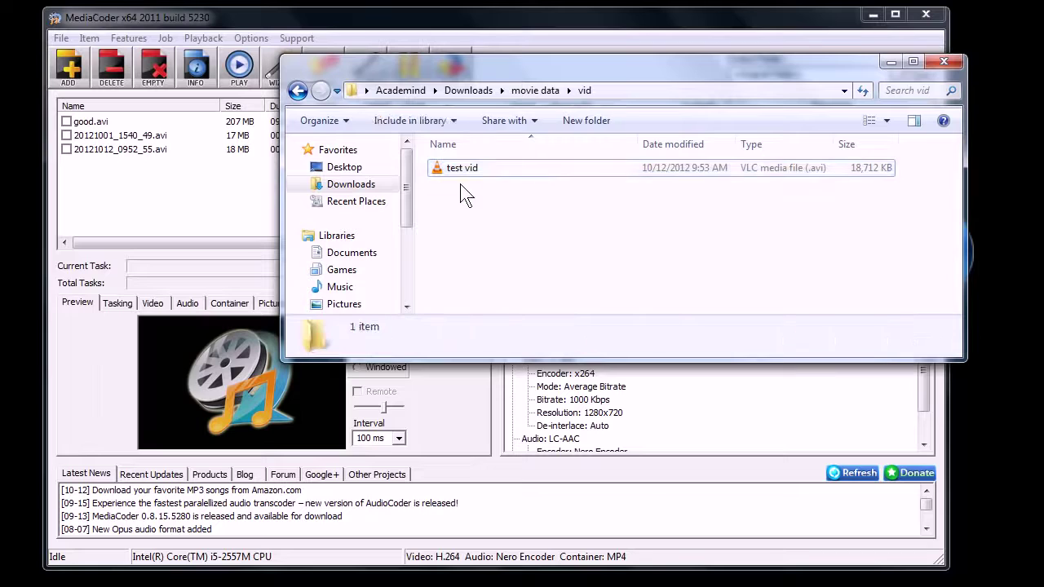
click(447, 171)
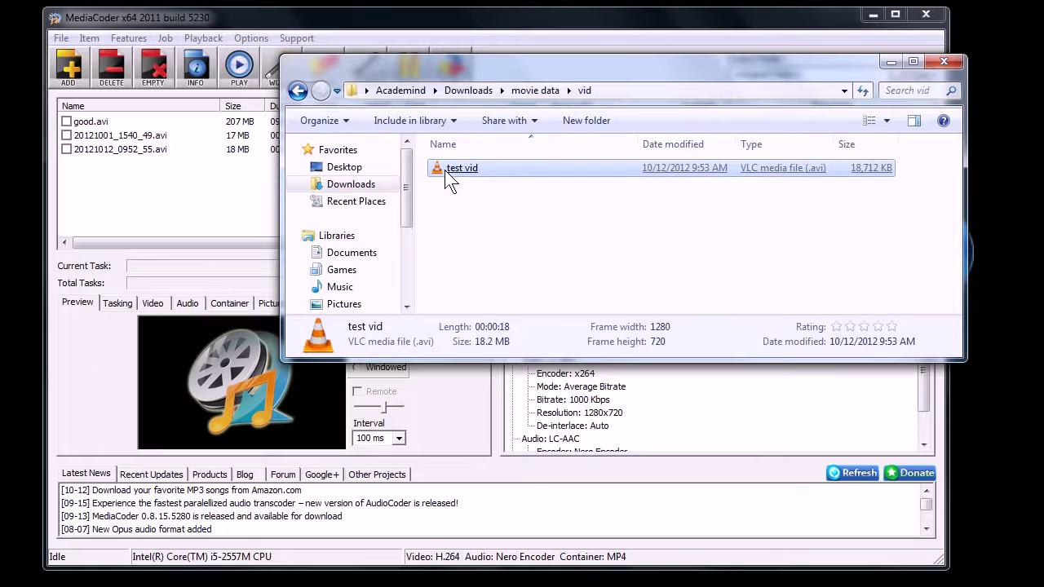
click(886, 63)
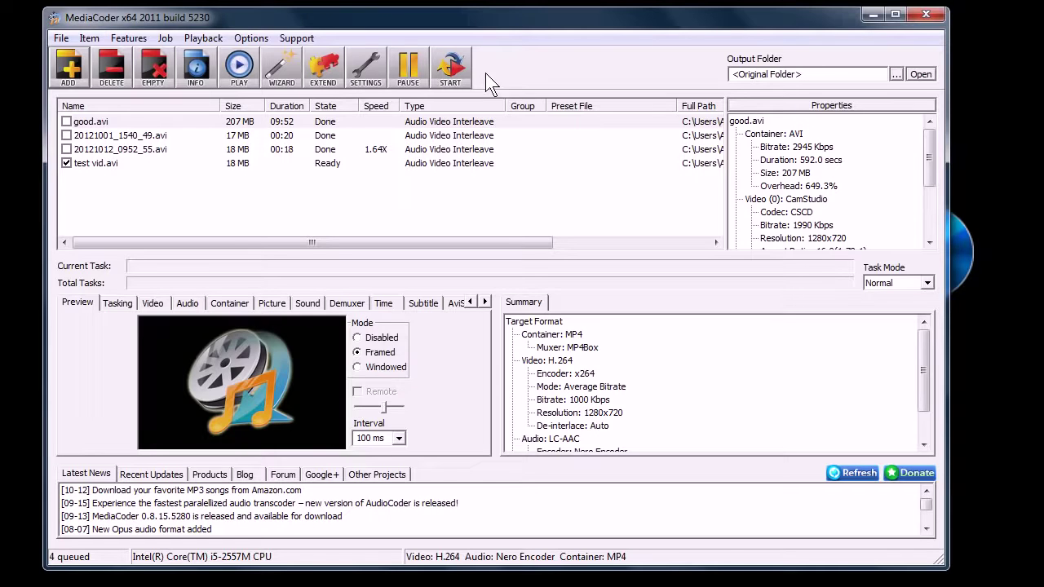
Start transcoding test vid.avi, shrinking it from 18 MB to 2.5 MB in 14 seconds.
click(448, 66)
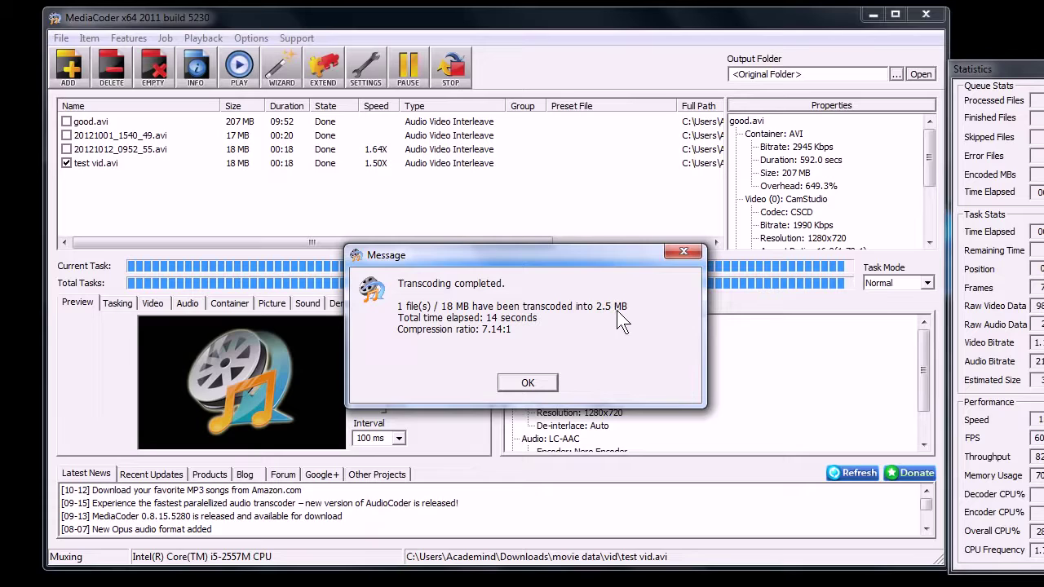
Dismiss the completion message, check the Video and Audio settings, and return to Preview.
click(529, 384)
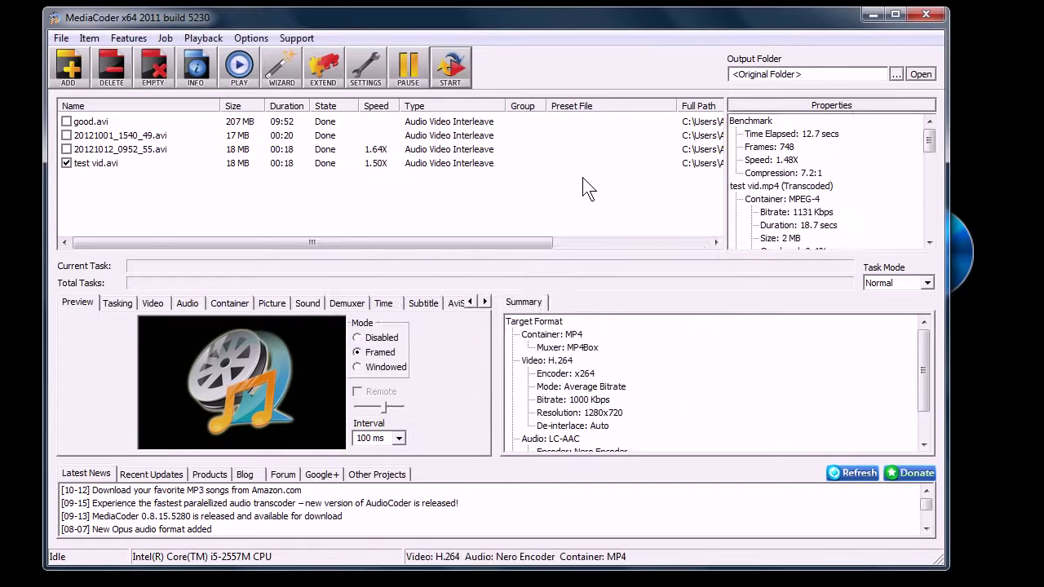
click(153, 305)
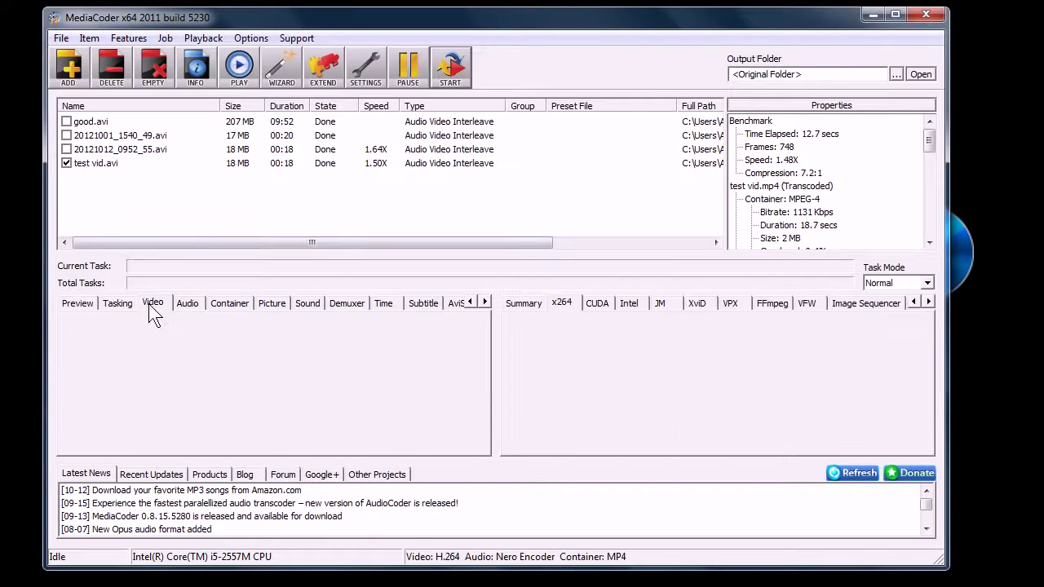
click(184, 304)
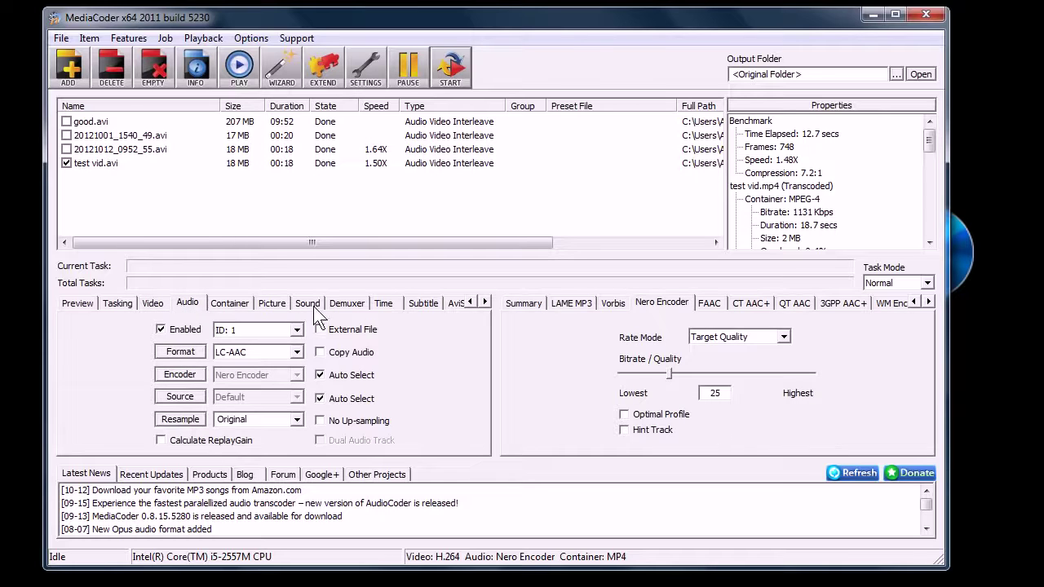
click(71, 308)
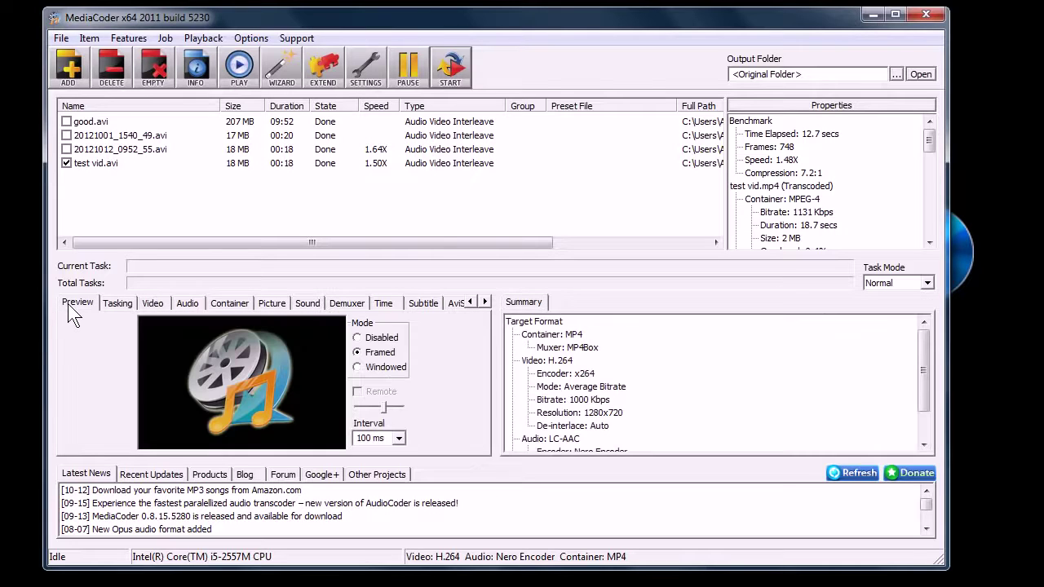
Minimize MediaCoder and pick ubuntu-12.04-desktop-i386.iso as the image to burn in InfraRecorder.
click(870, 14)
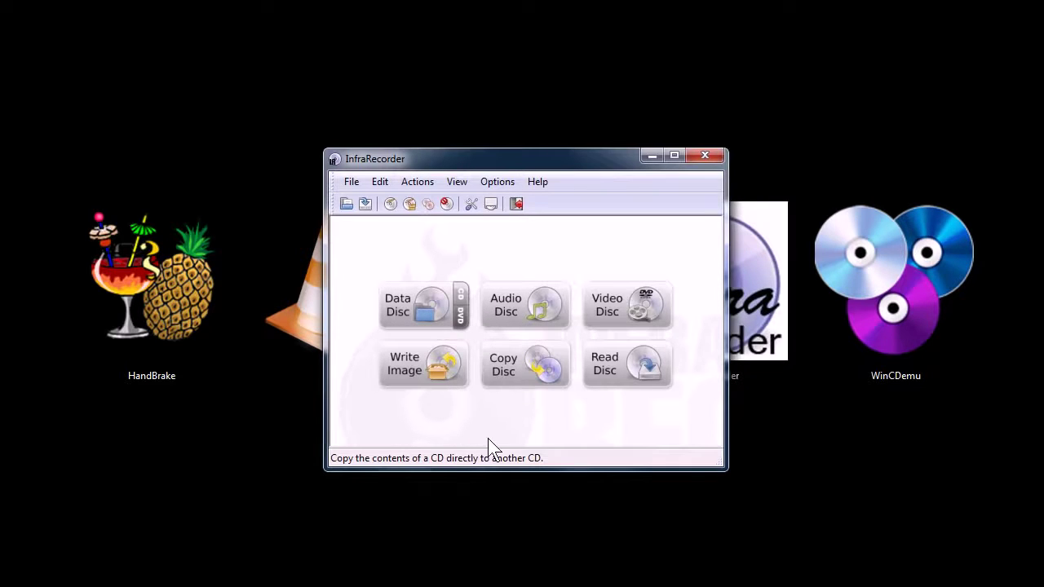
click(407, 361)
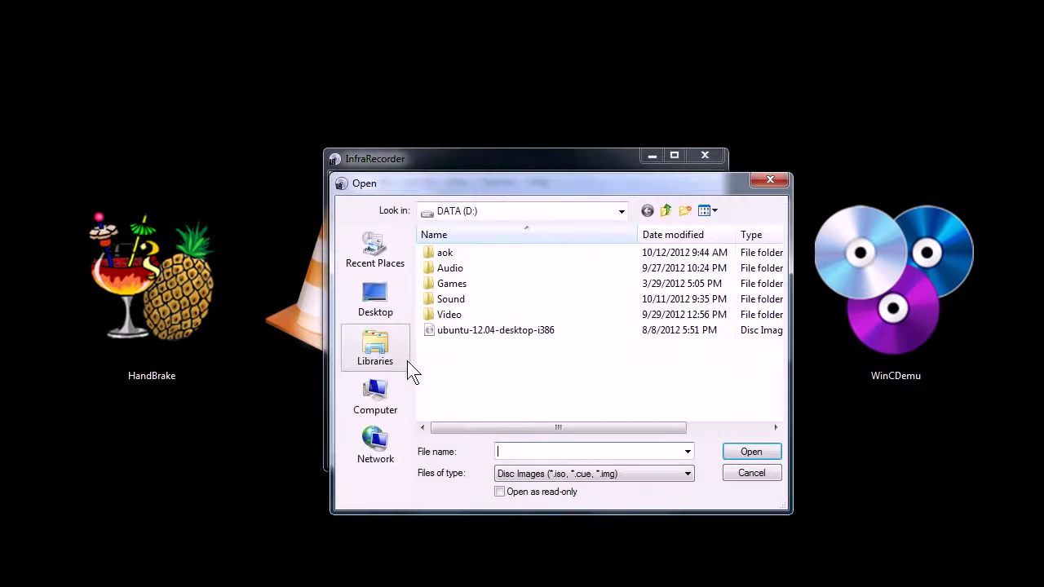
click(475, 335)
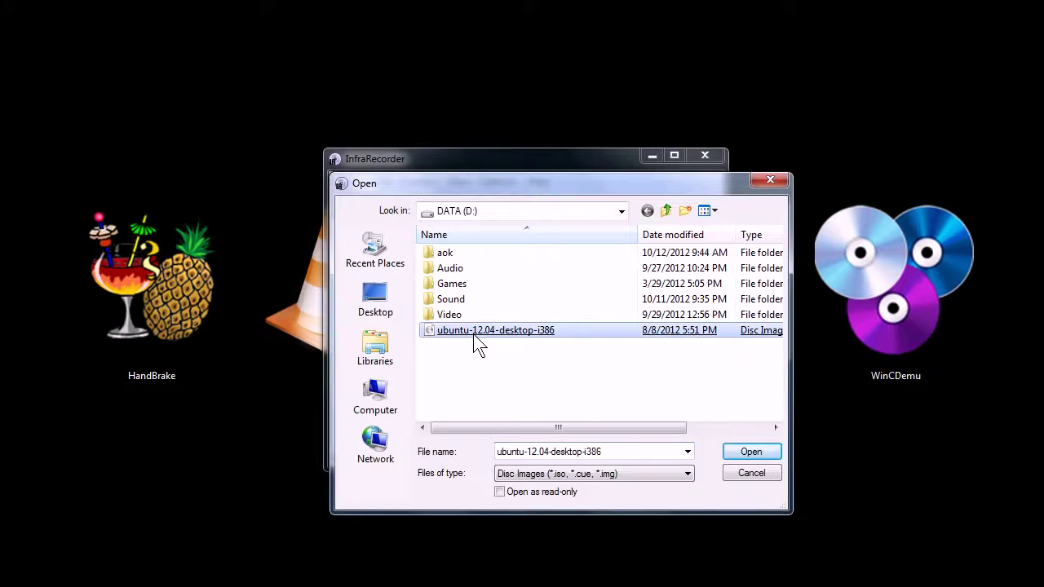
key(Return)
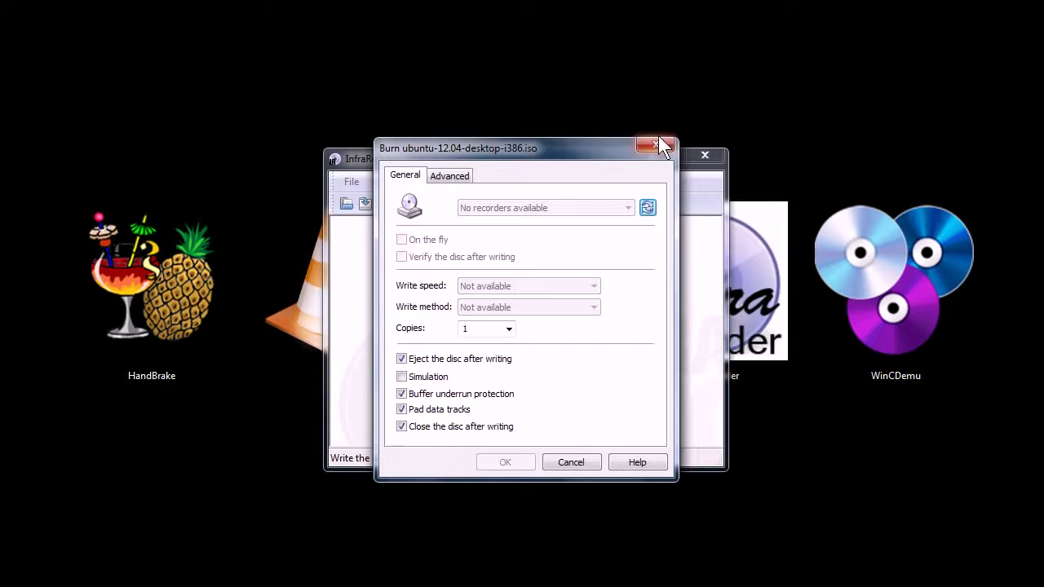
Close InfraRecorder's burn dialog without burning and shift the main window slightly left.
click(639, 144)
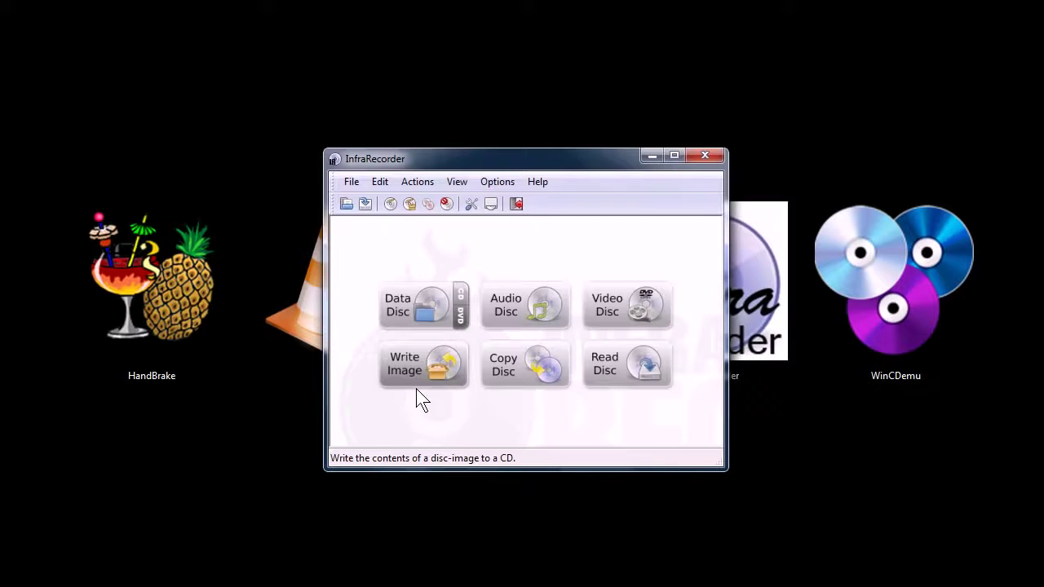
drag(415, 158, 379, 154)
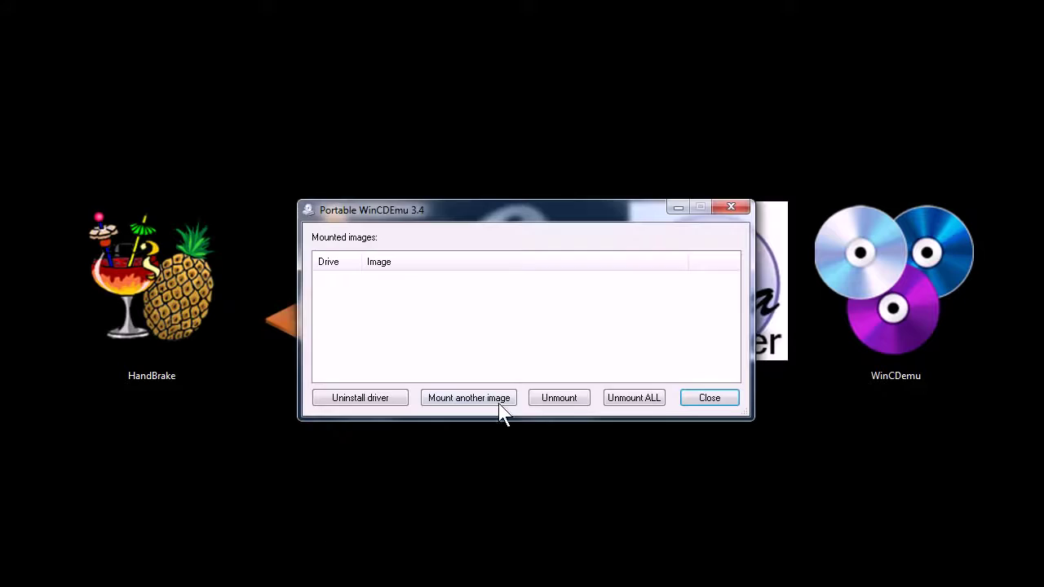
Mount the AOE2 image from D:\aok as virtual drive E: through Mount another image.
click(471, 399)
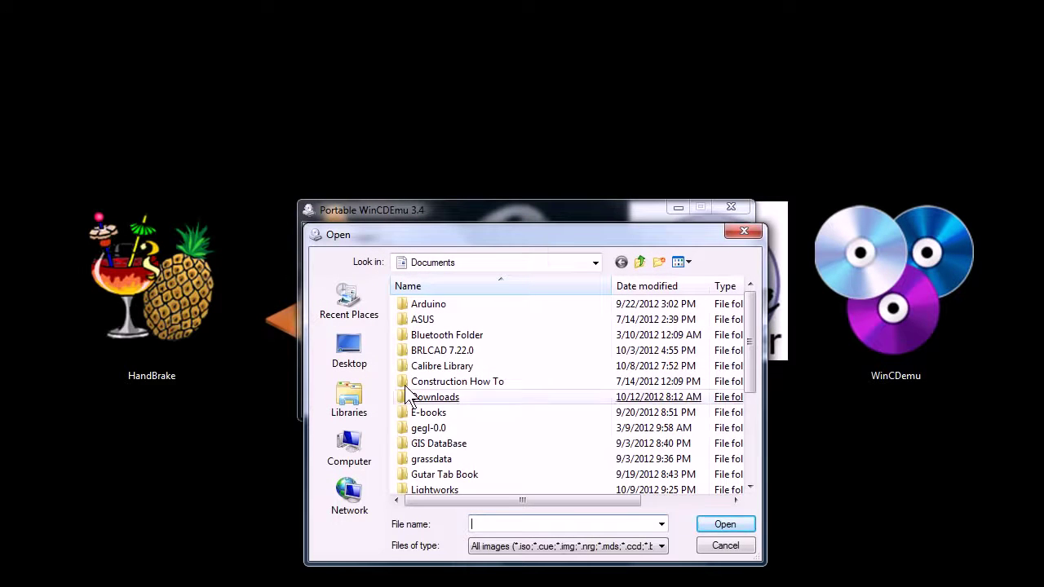
click(344, 416)
click(348, 444)
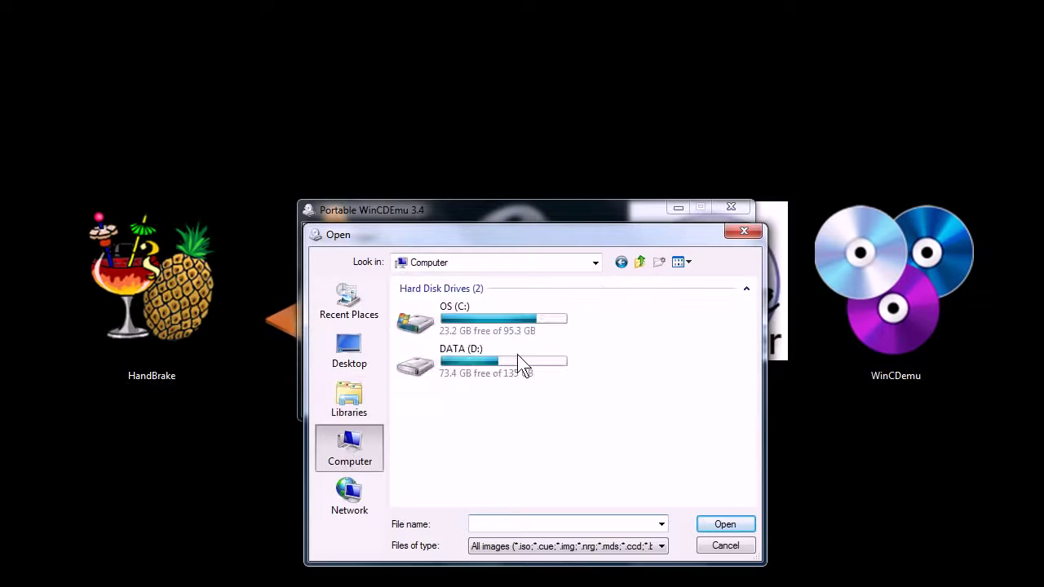
click(461, 361)
double_click(461, 377)
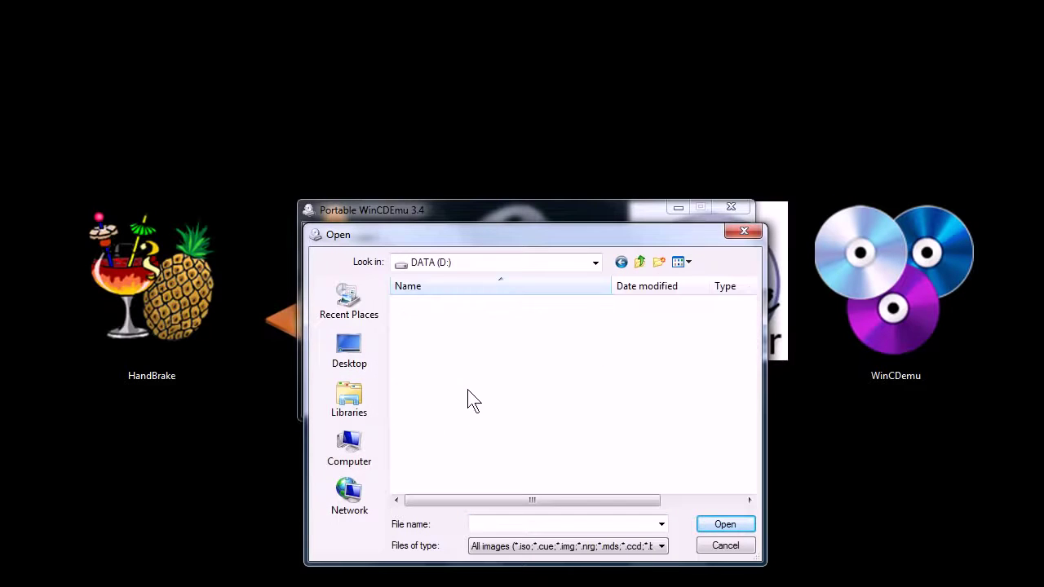
double_click(420, 320)
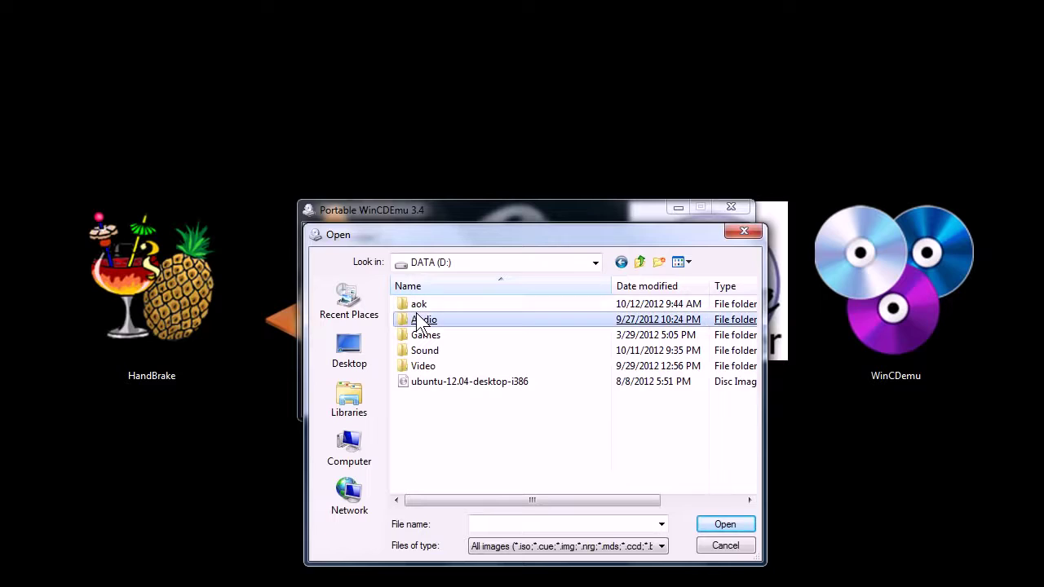
click(316, 235)
click(641, 262)
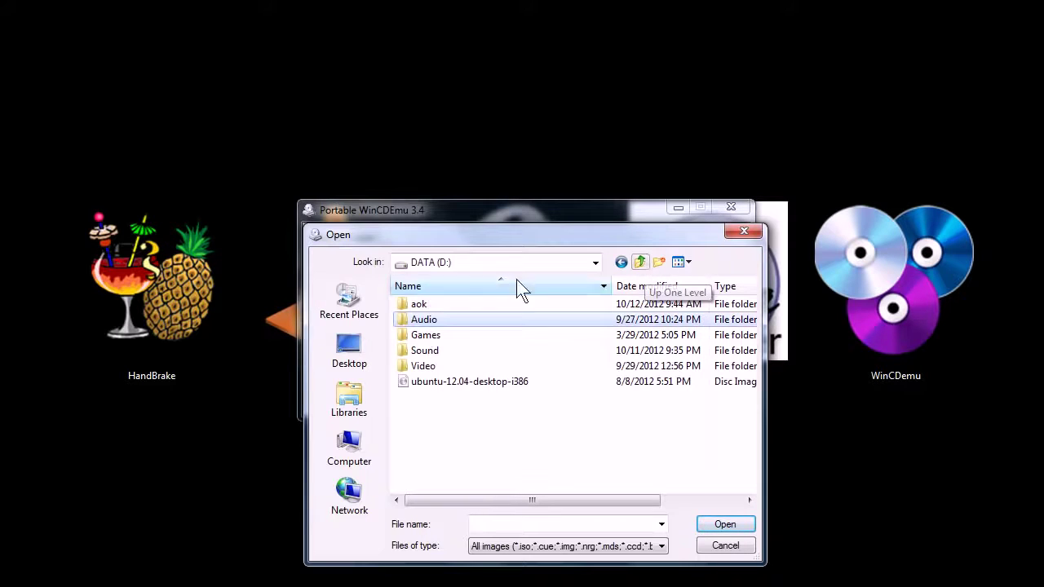
double_click(426, 308)
click(426, 308)
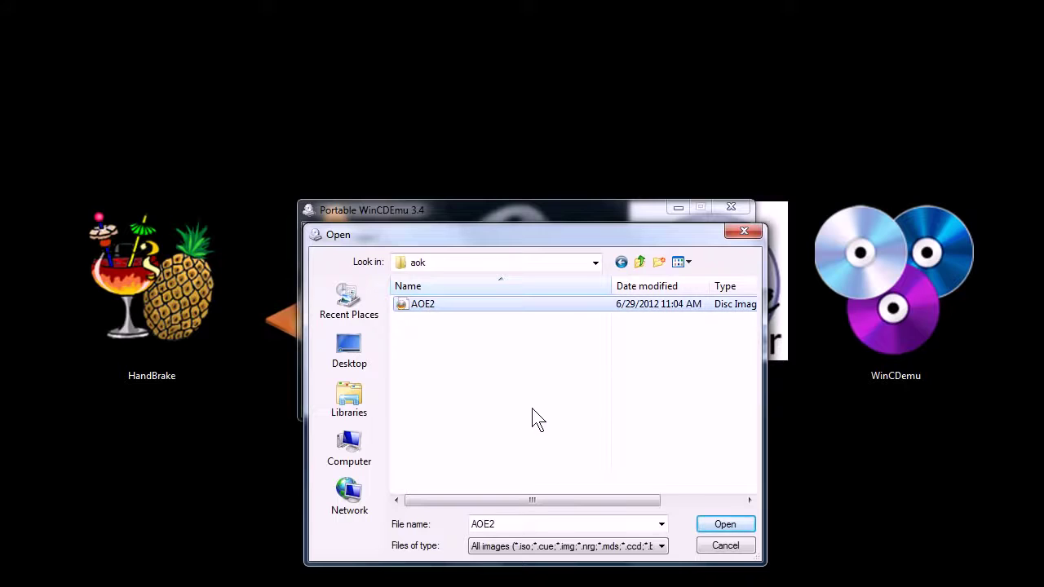
click(726, 525)
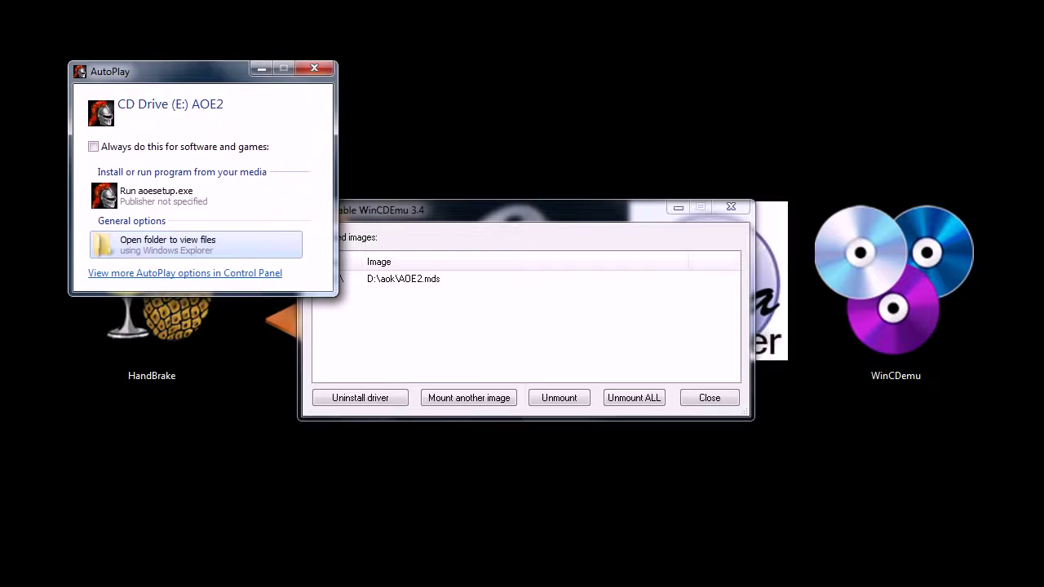
Confirm CD Drive (E:) AOE2 in Computer, then minimize that window and close AutoPlay.
key(super)
click(111, 441)
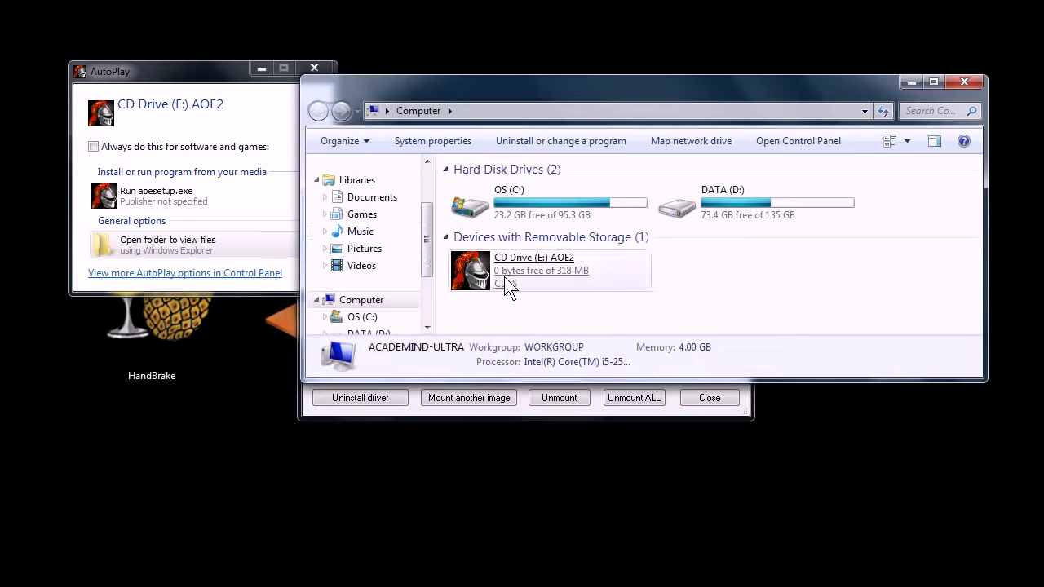
click(517, 276)
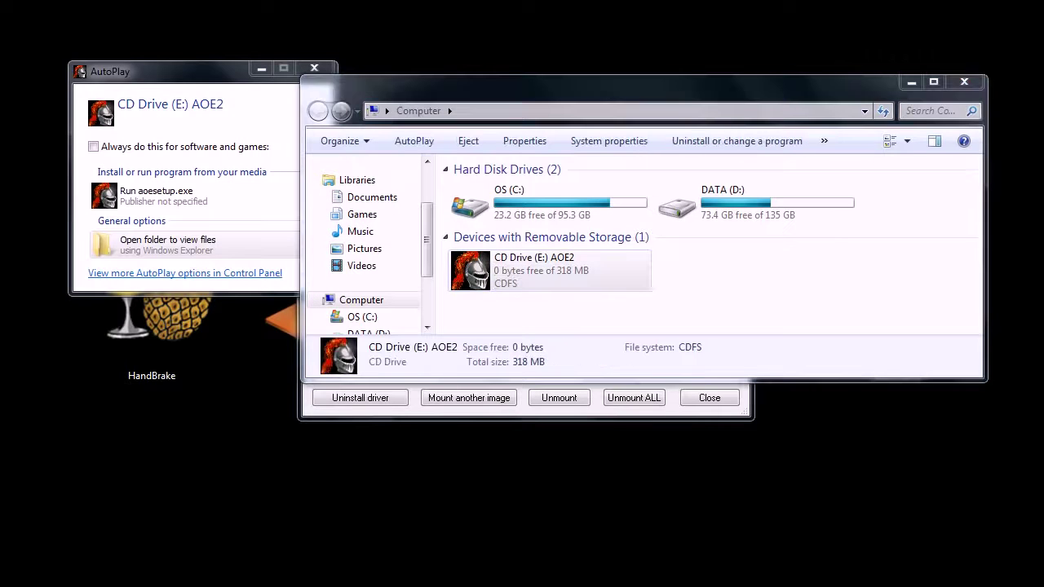
click(909, 82)
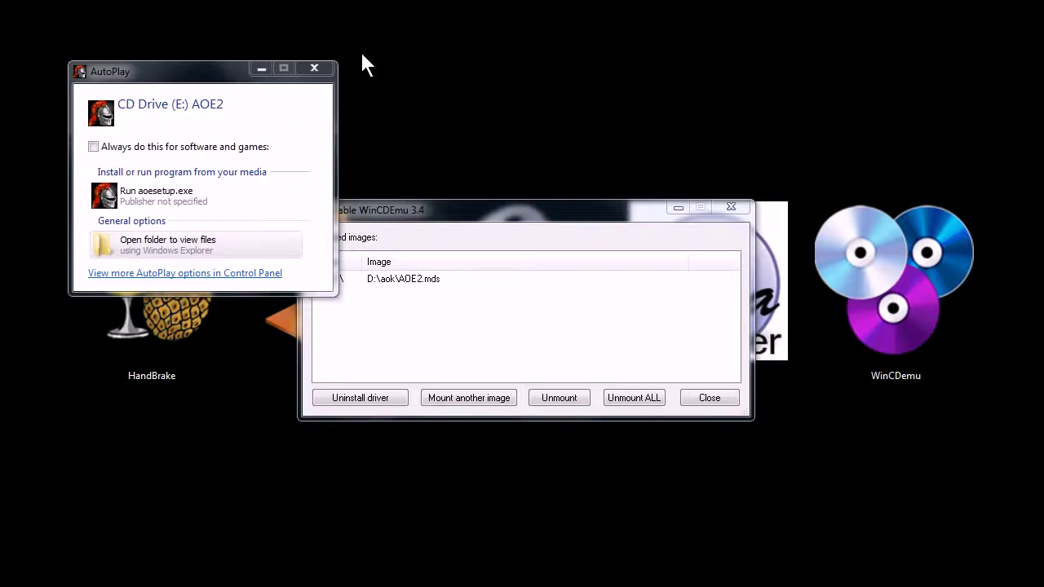
click(313, 71)
Mount ubuntu-12.04-desktop-i386.iso from DATA (D:) as virtual drive F: Install Ubuntu.
click(469, 398)
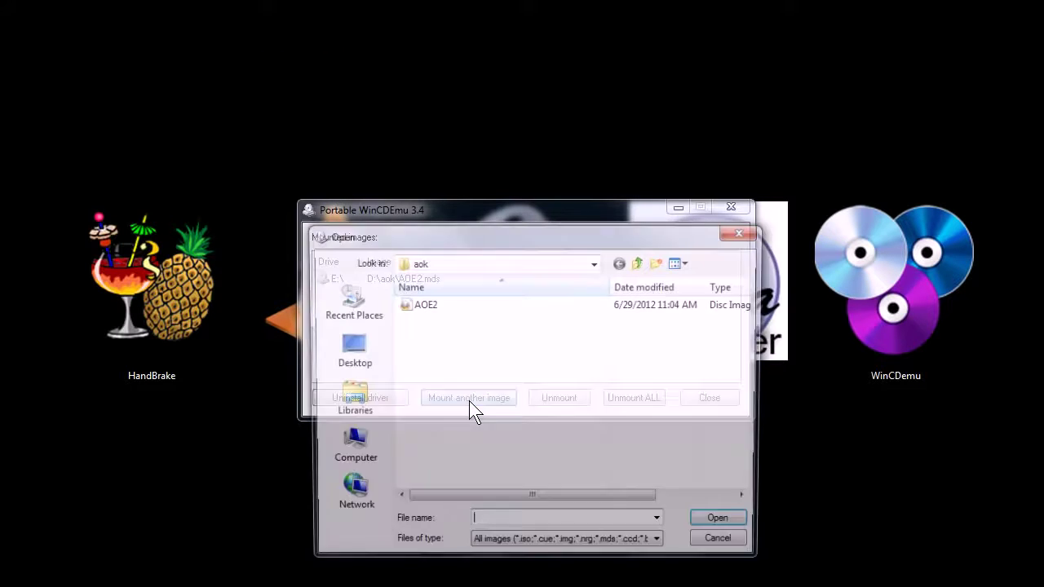
click(641, 262)
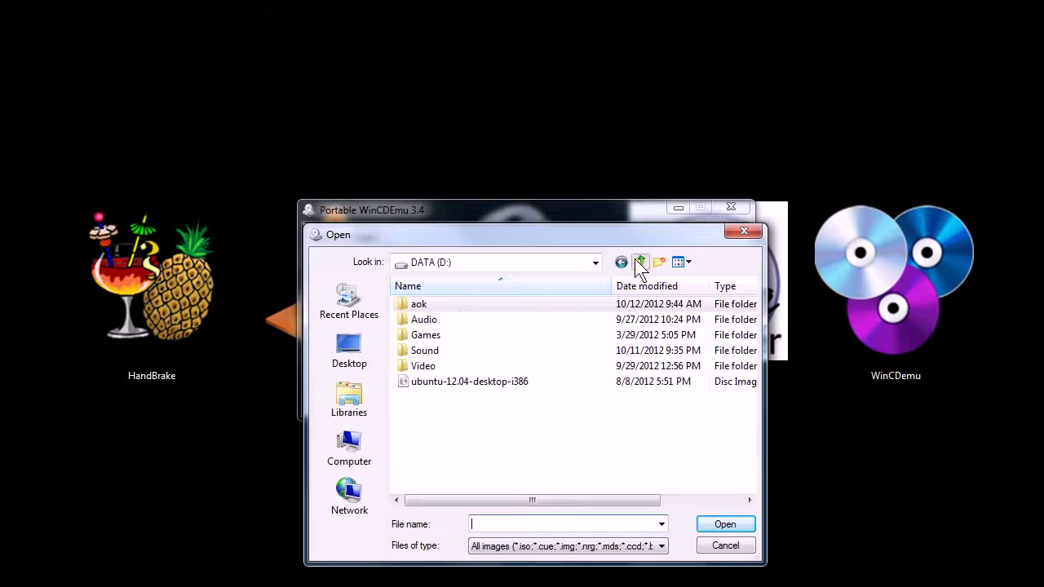
click(428, 382)
key(Return)
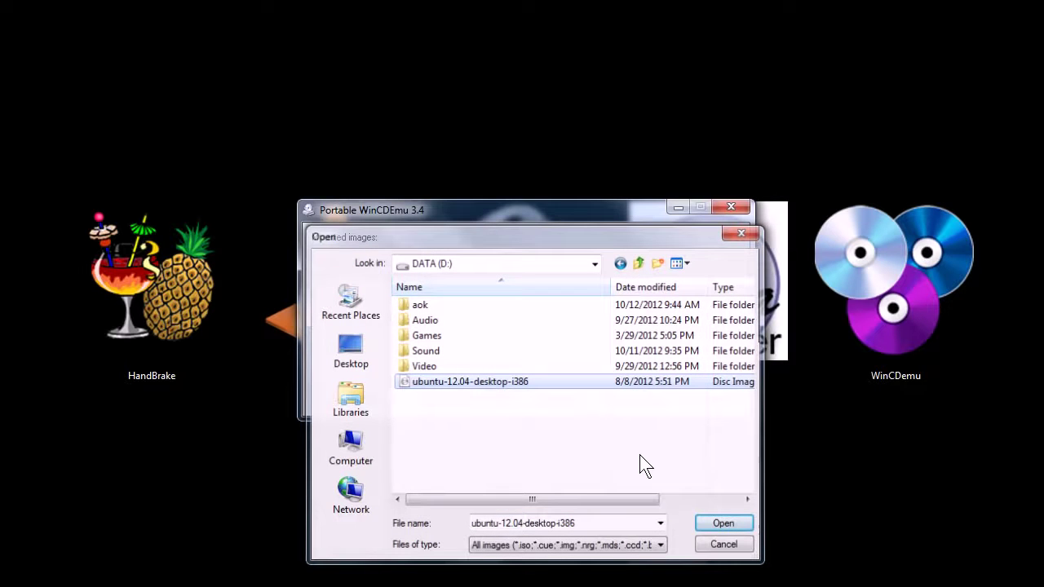
drag(464, 112, 152, 67)
Browse the Install Ubuntu drive, confirm Computer lists E: AOE2 and F:, then dismiss both Explorer windows.
click(171, 232)
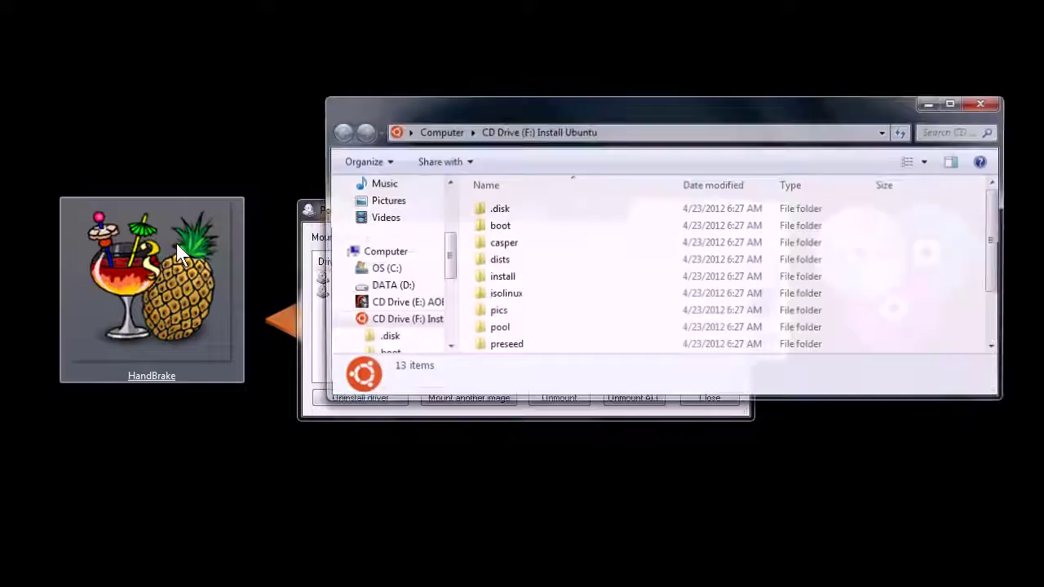
drag(465, 98, 368, 68)
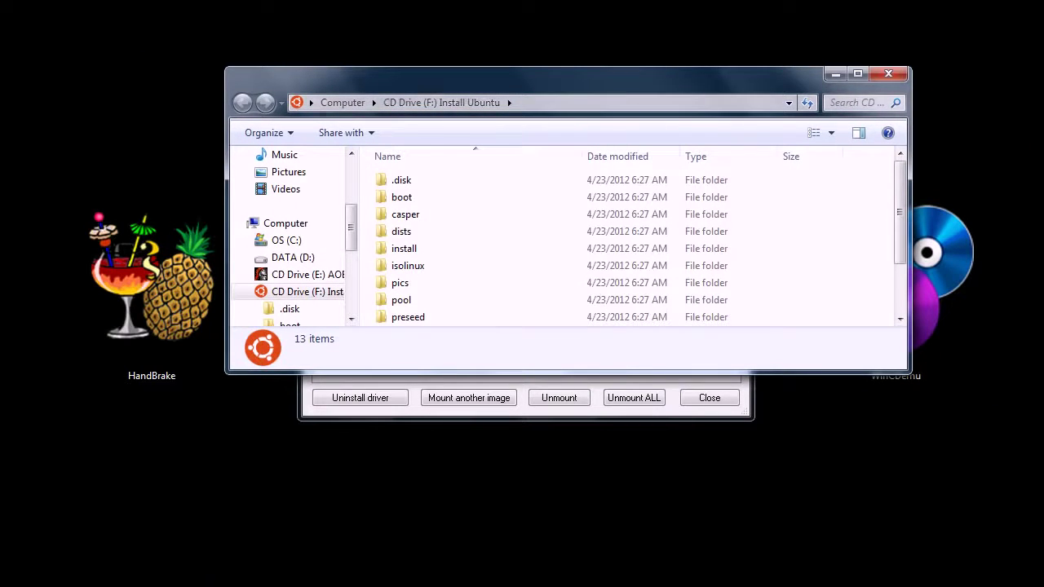
key(super)
click(110, 429)
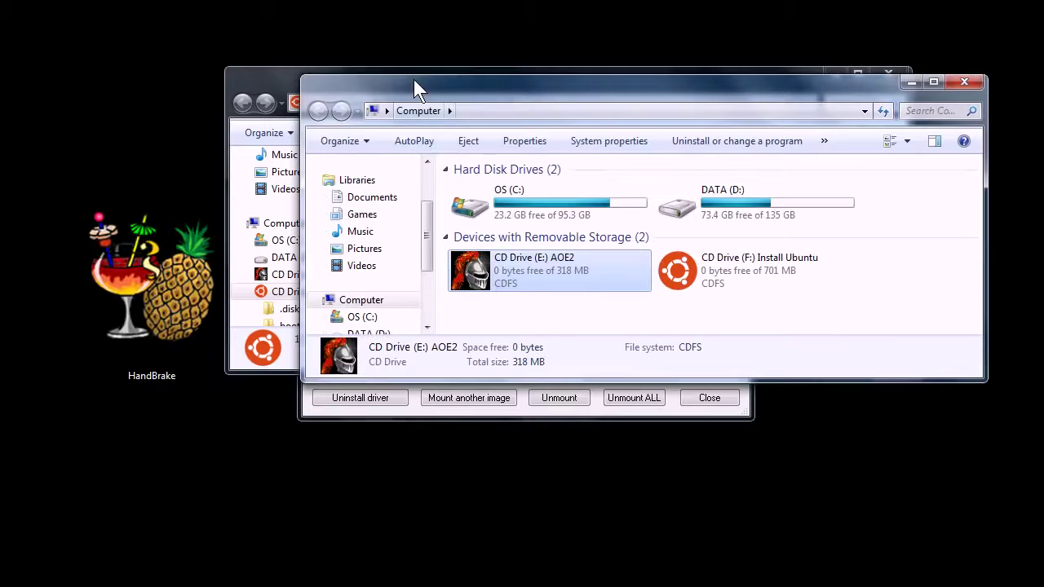
drag(414, 79, 307, 75)
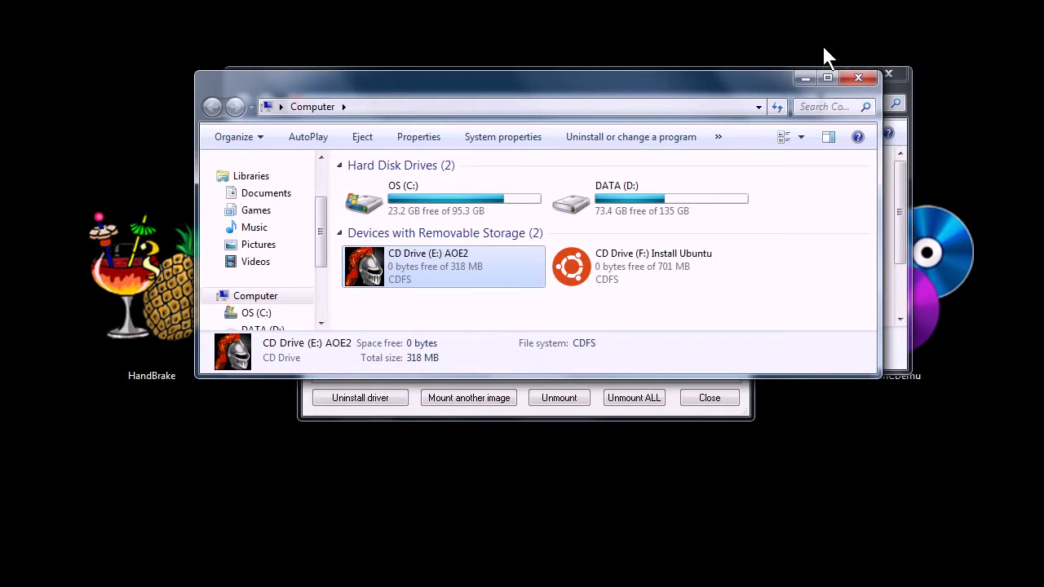
click(807, 78)
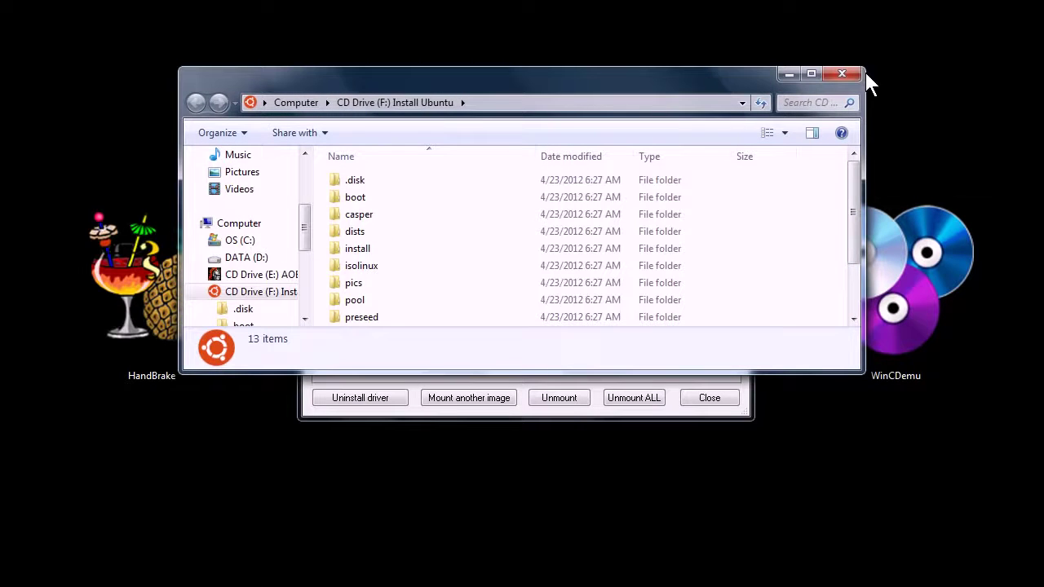
click(866, 73)
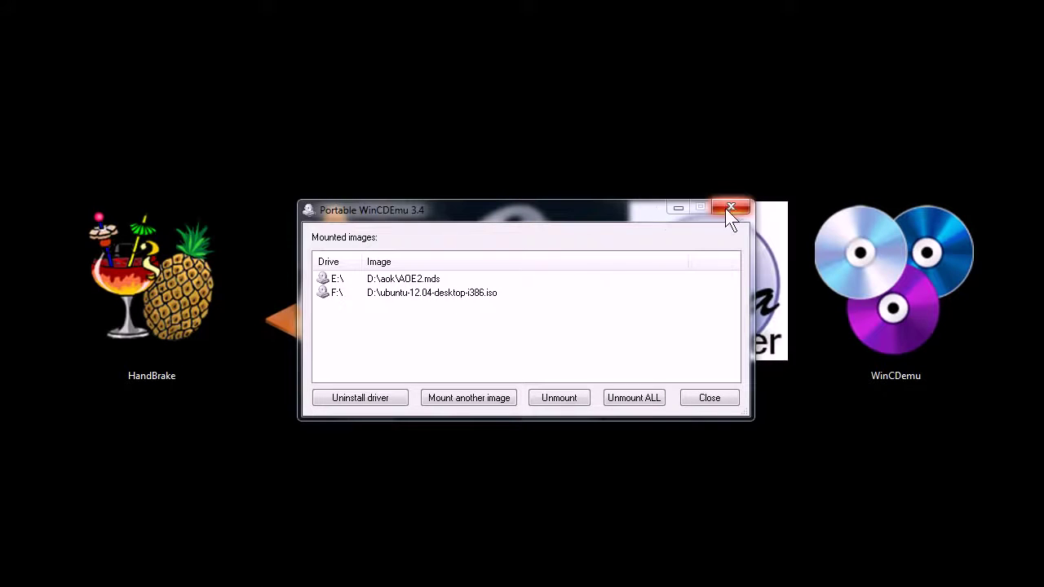
Drag the WinCDEmu manager window off screen, leaving only the five desktop icons.
drag(653, 214, 669, 583)
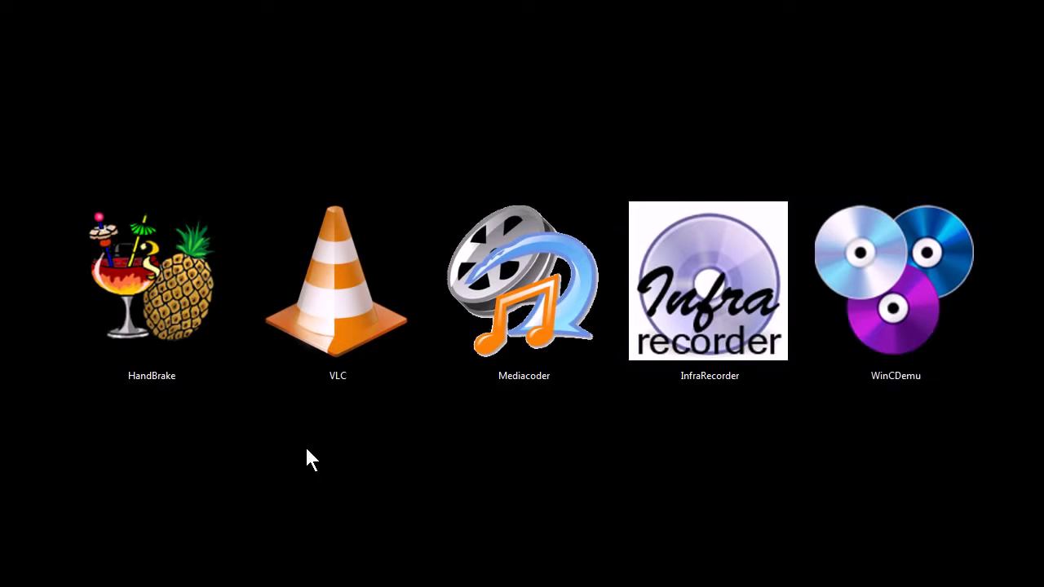